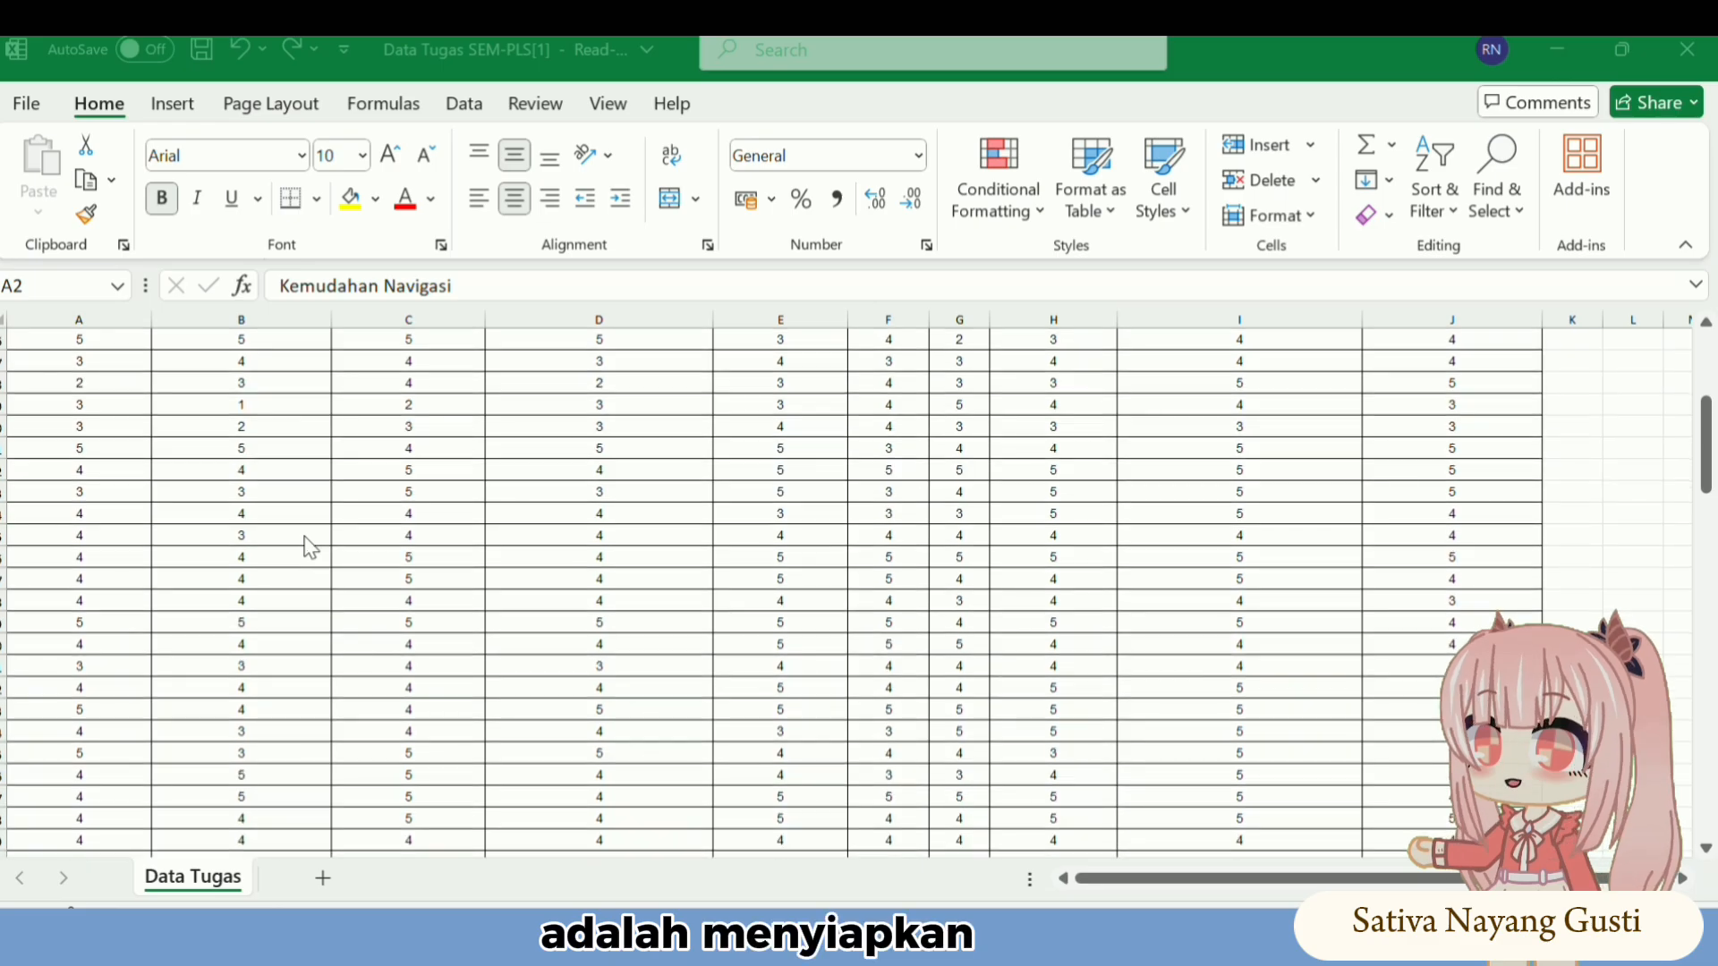
scroll(308, 546, up, 5)
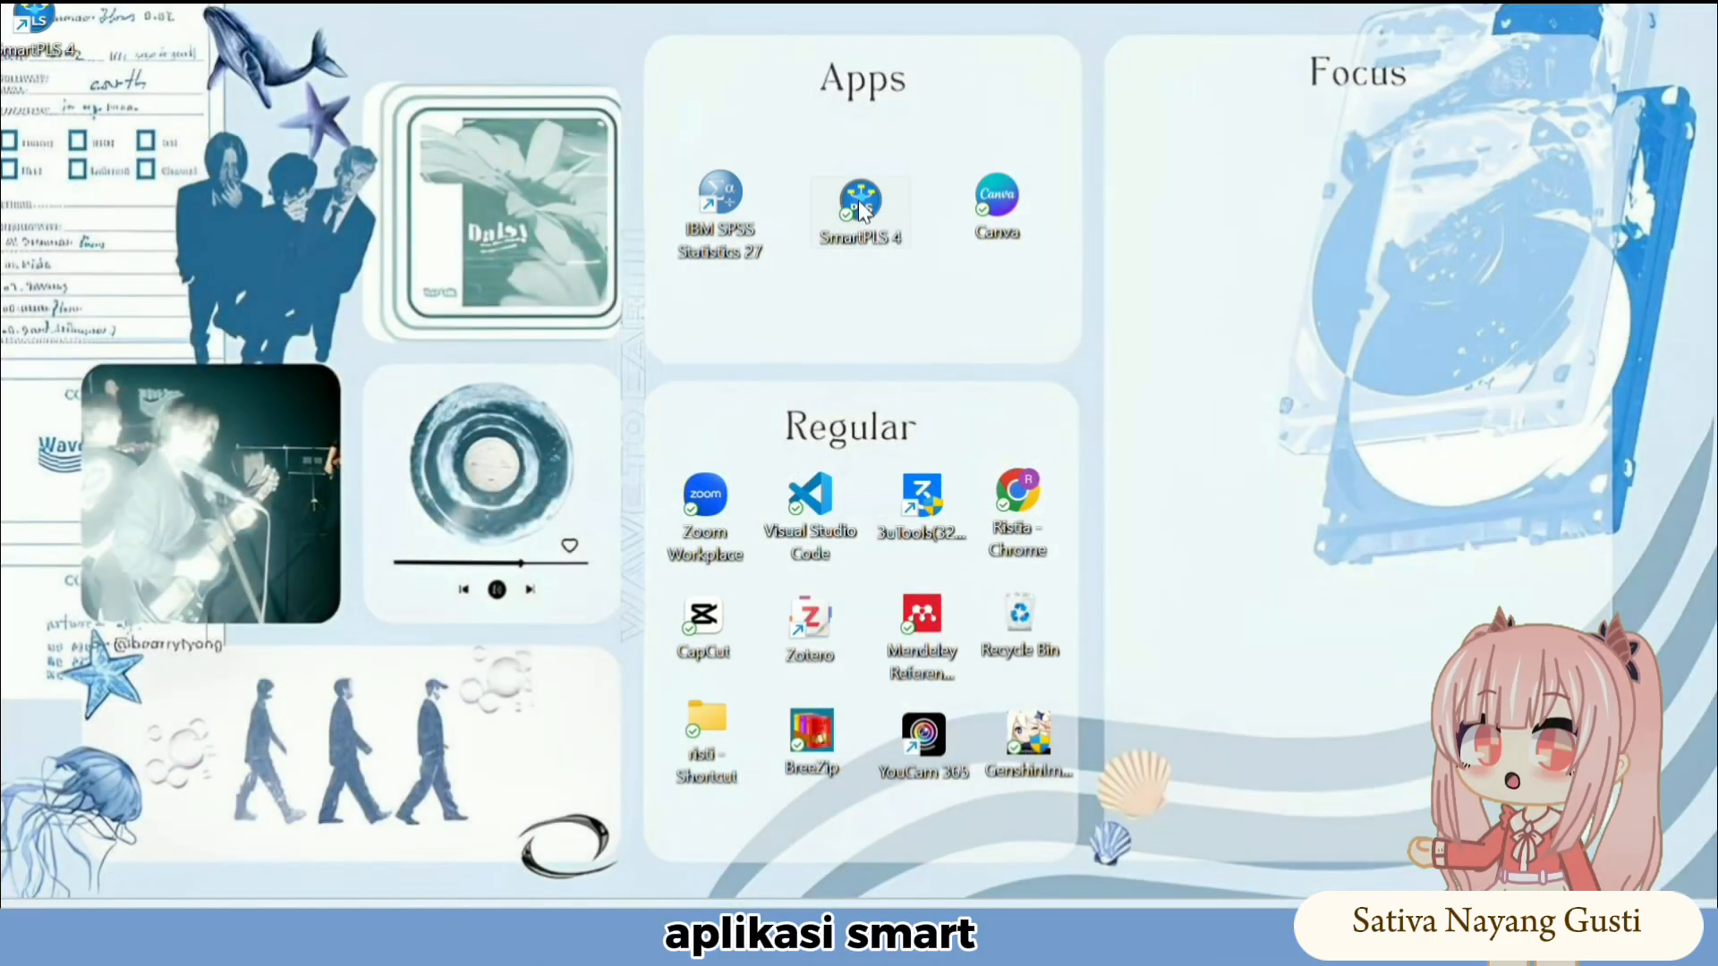
- Launch SmartPLS 4 and create a new project named "ADB 2 UJI SEM PLS"
double_click(861, 201)
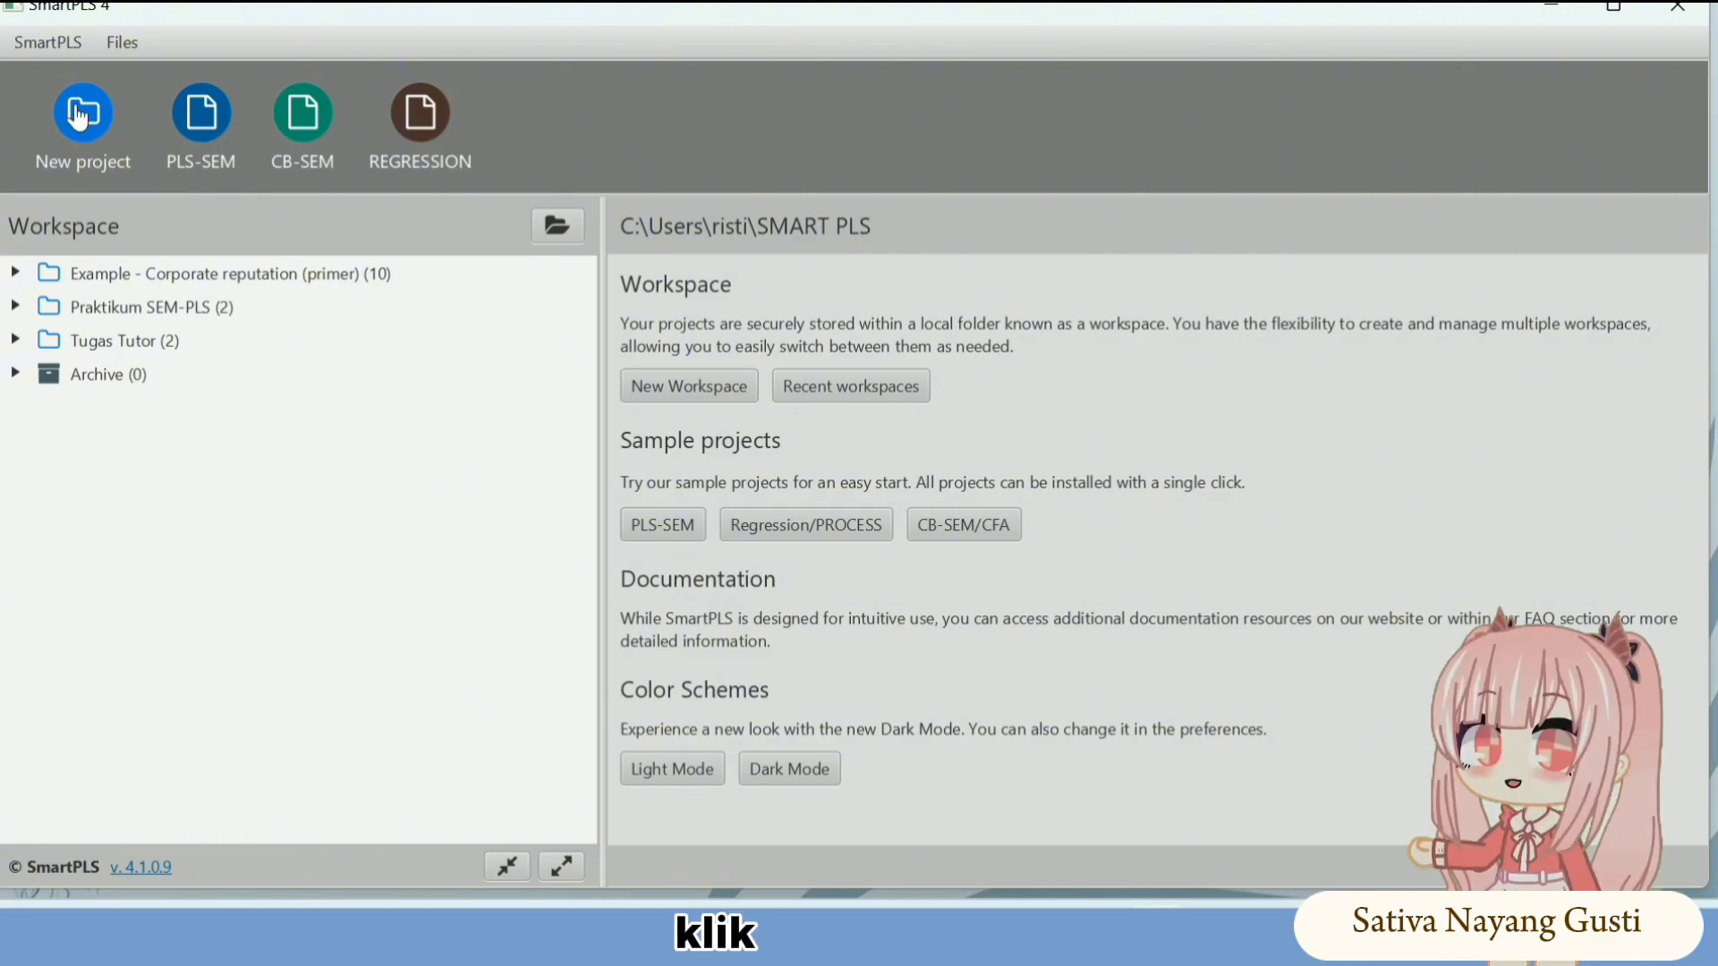
click(80, 117)
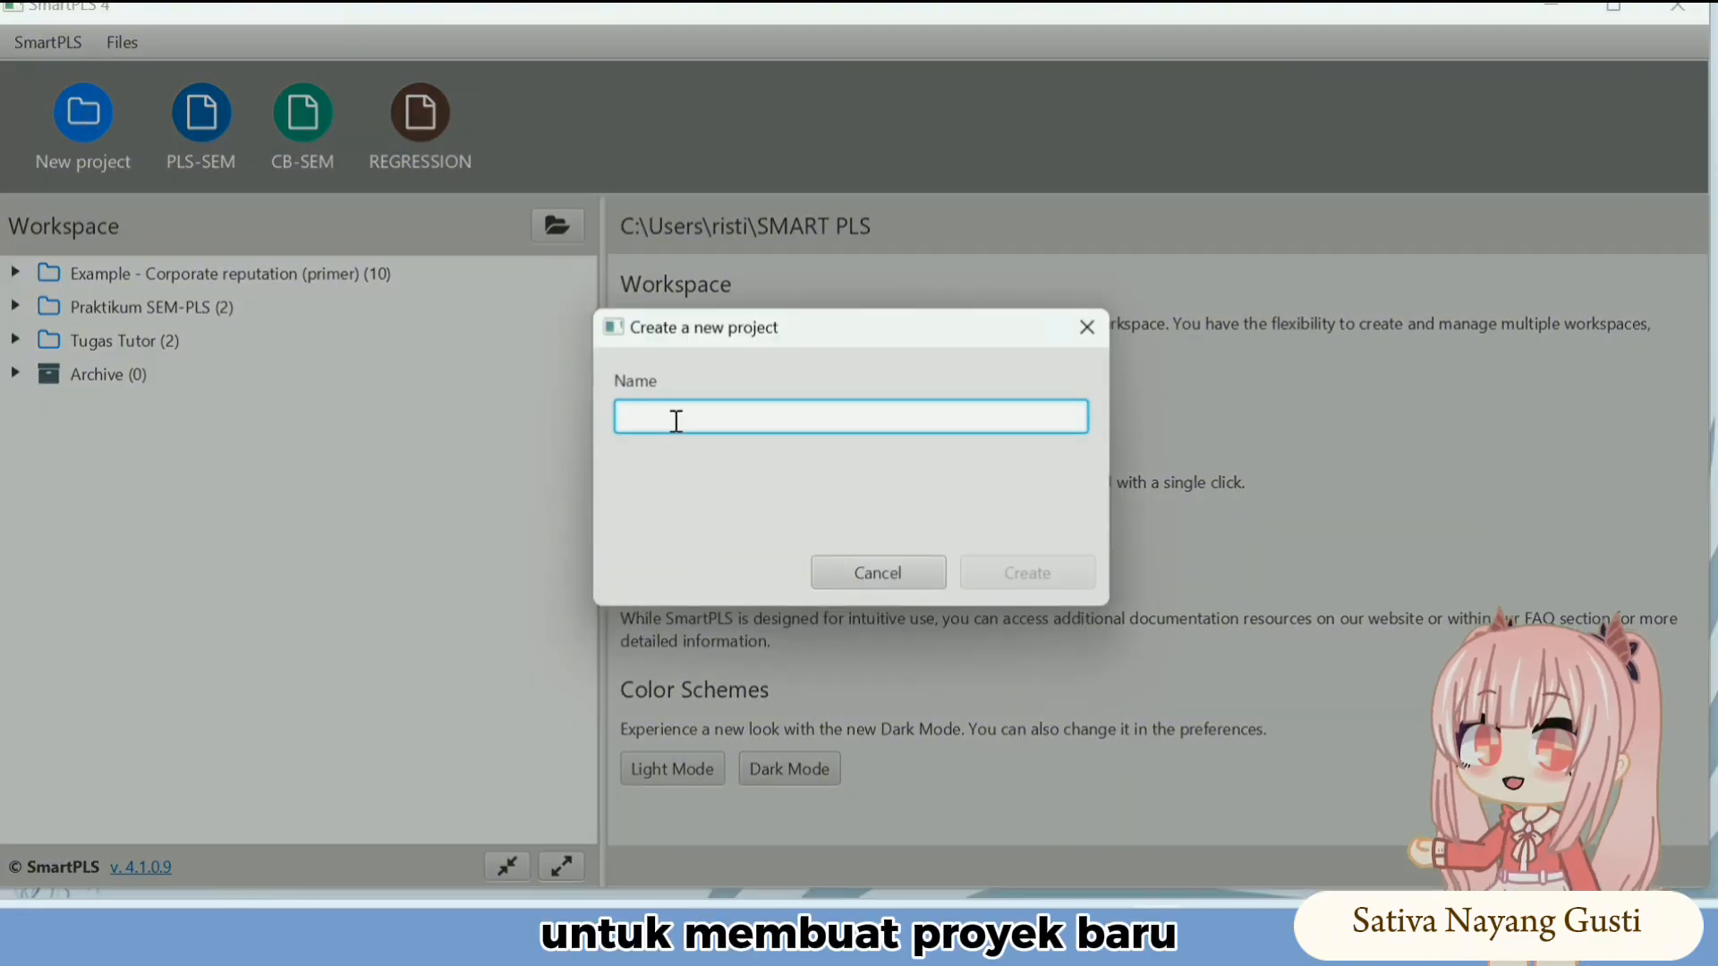
text(A)
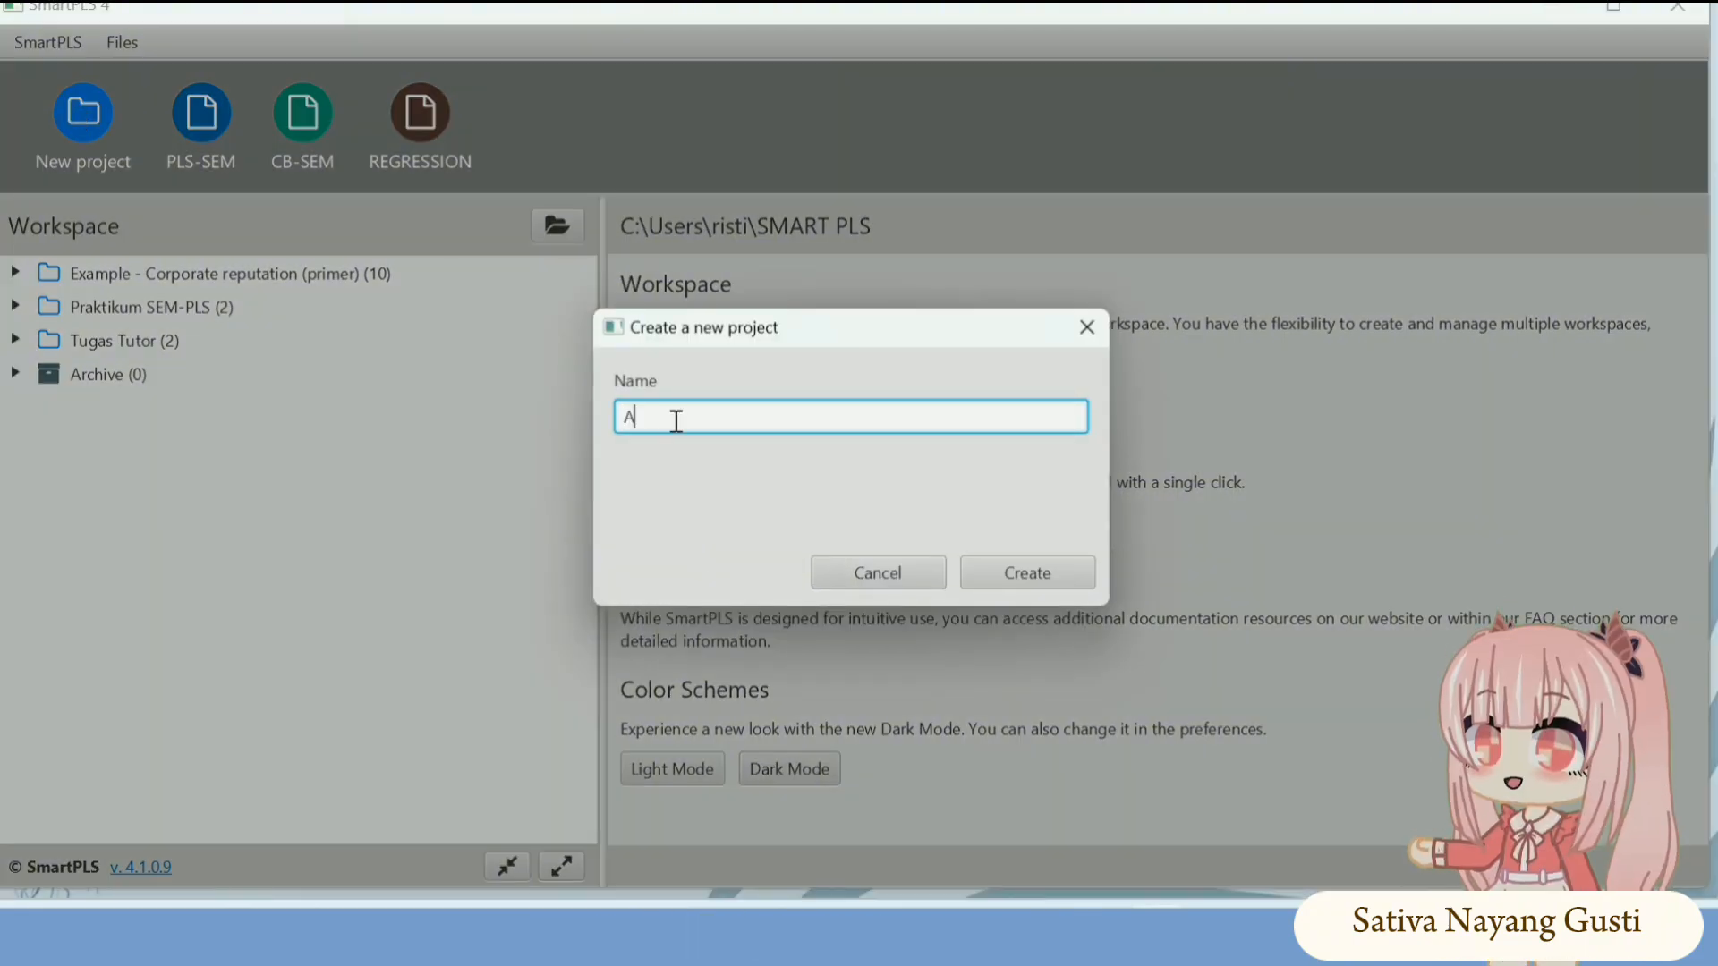
text(DB 2)
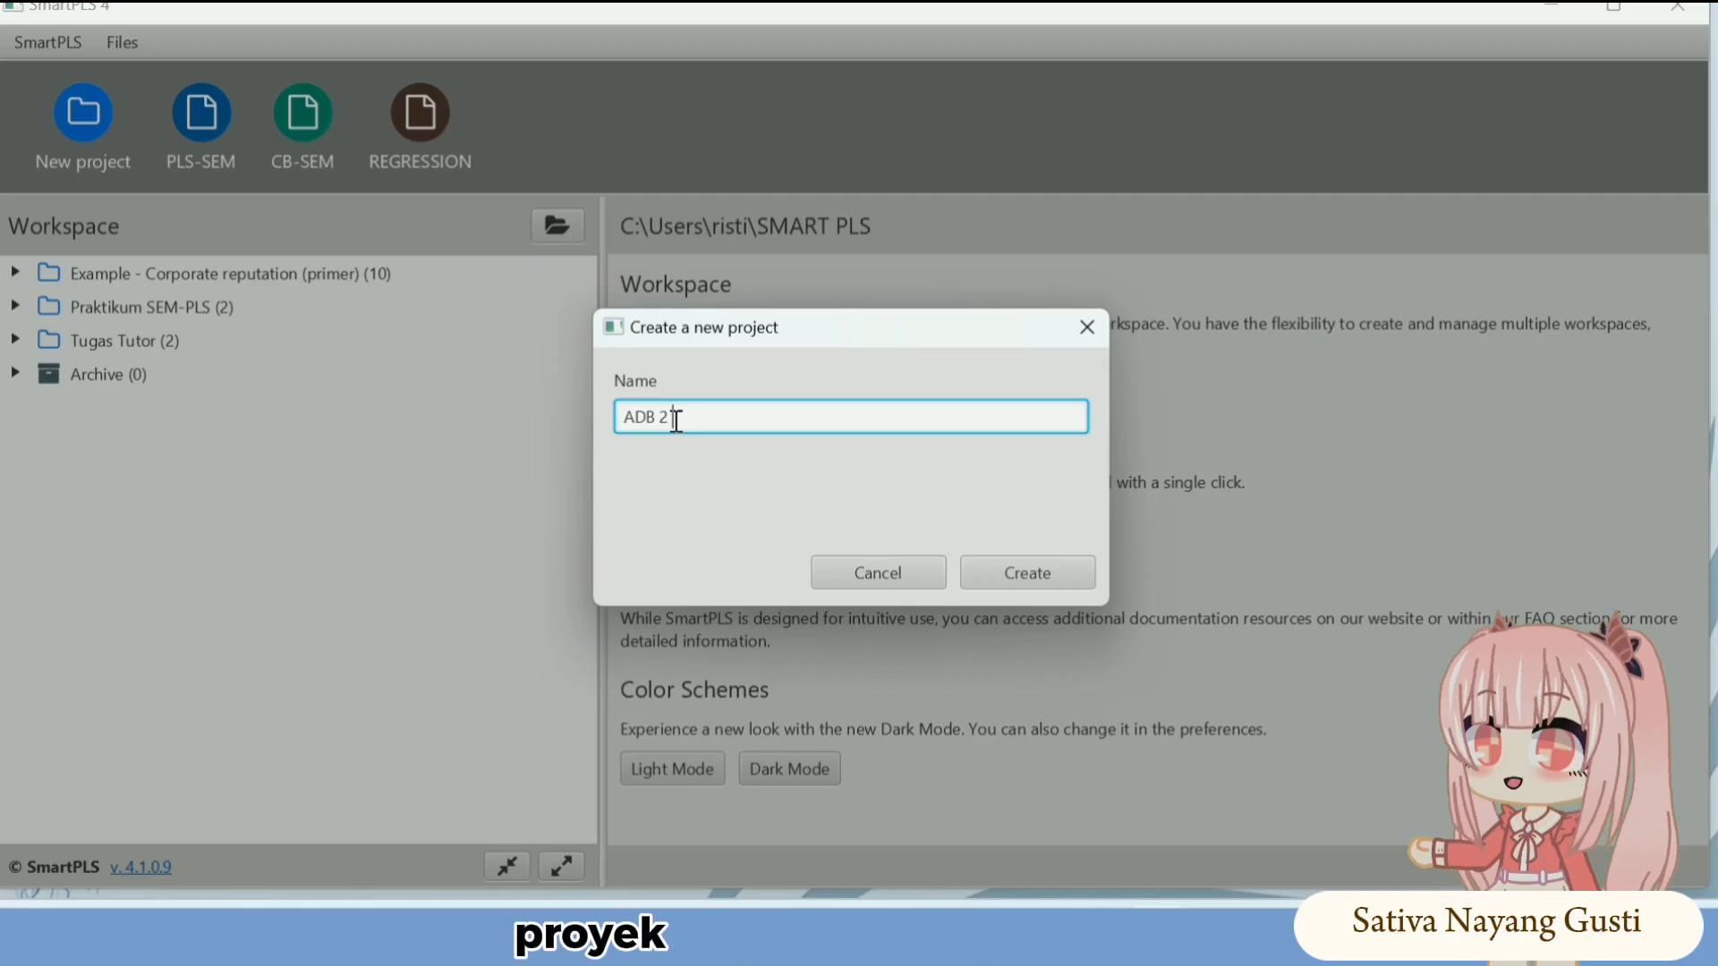
text( UJI)
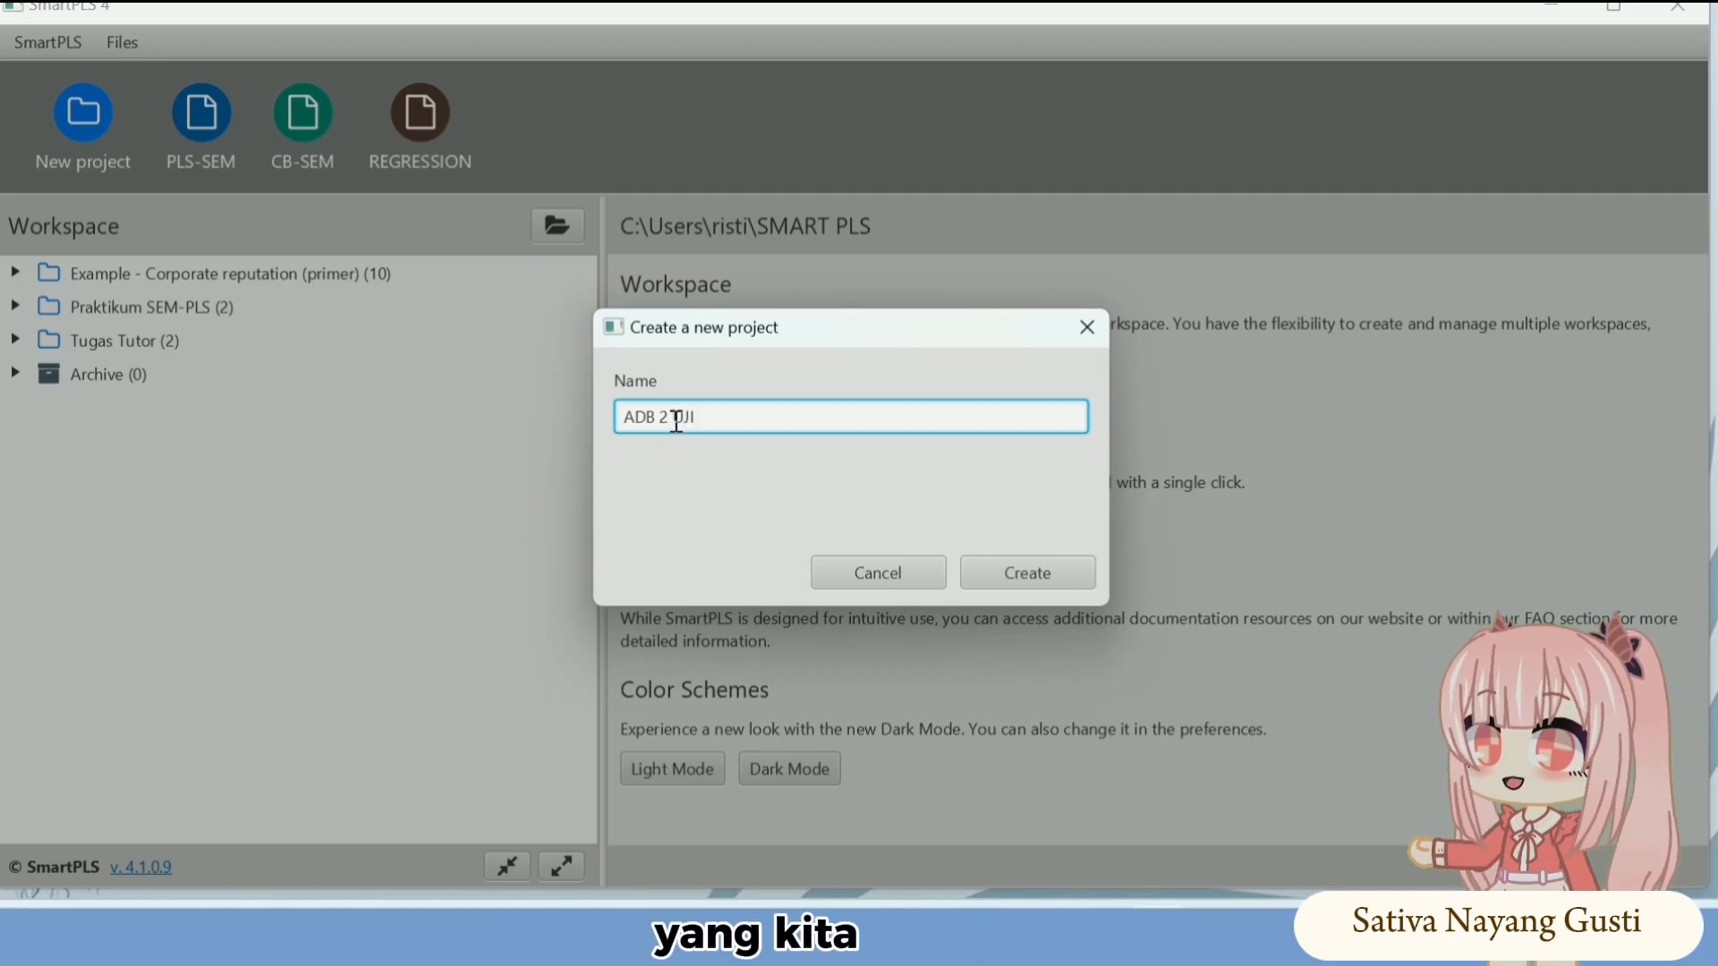
text( SEM PLS)
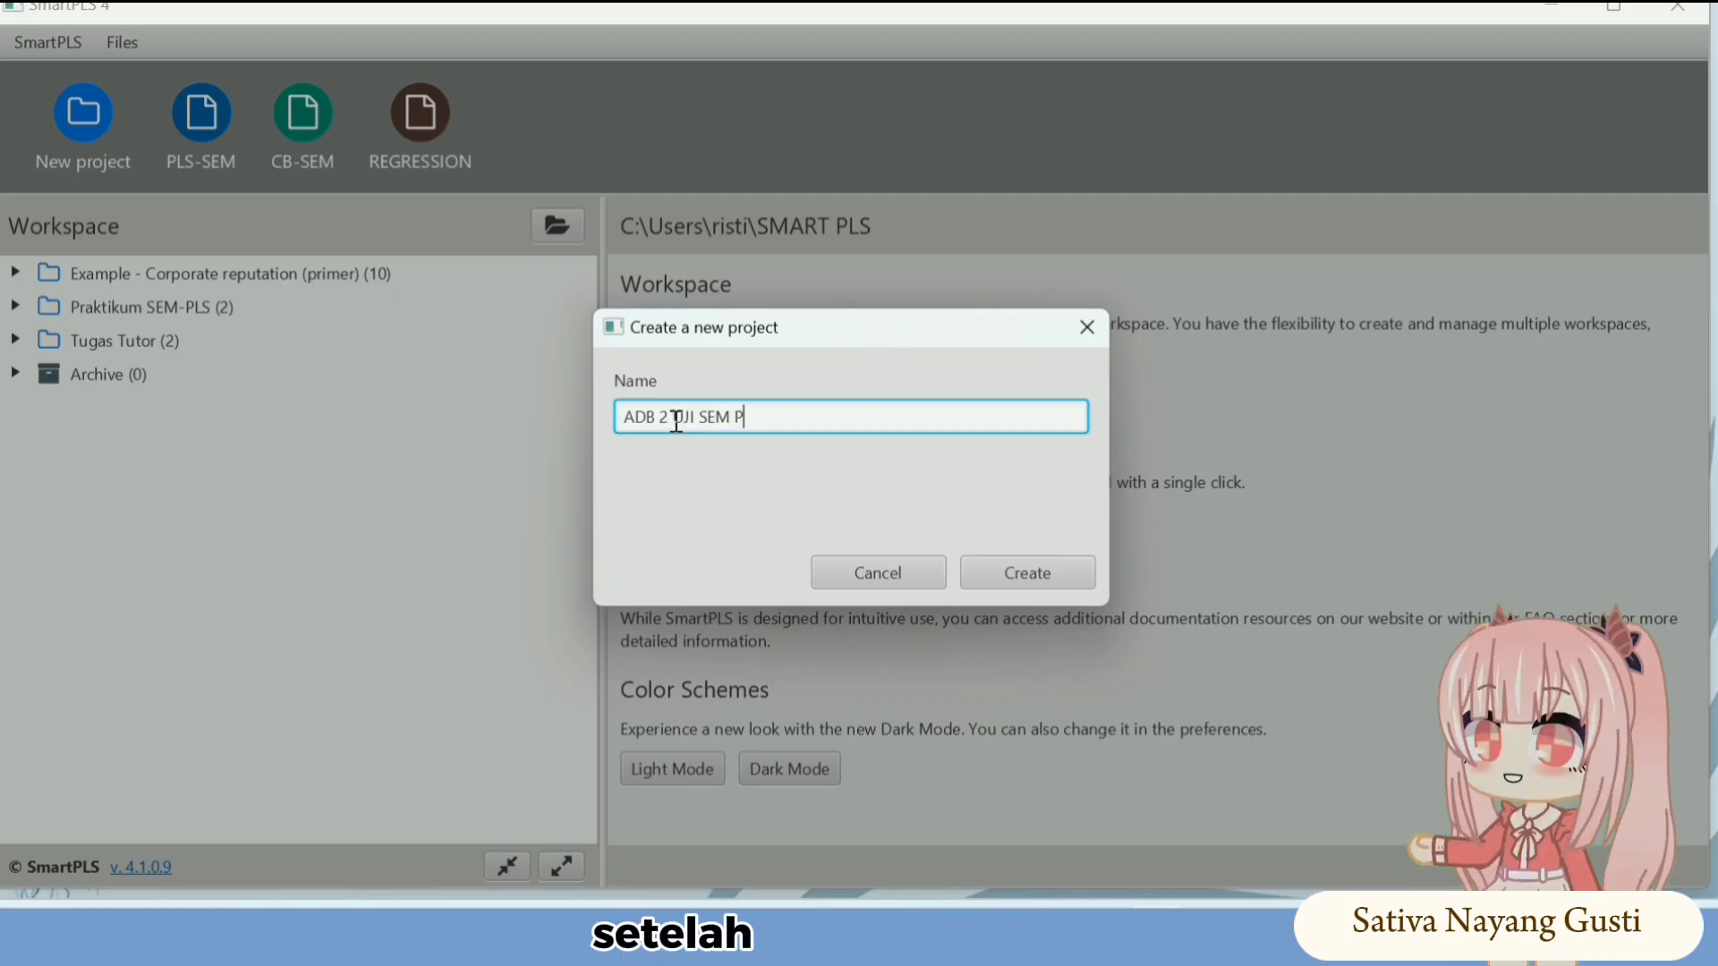
click(1040, 578)
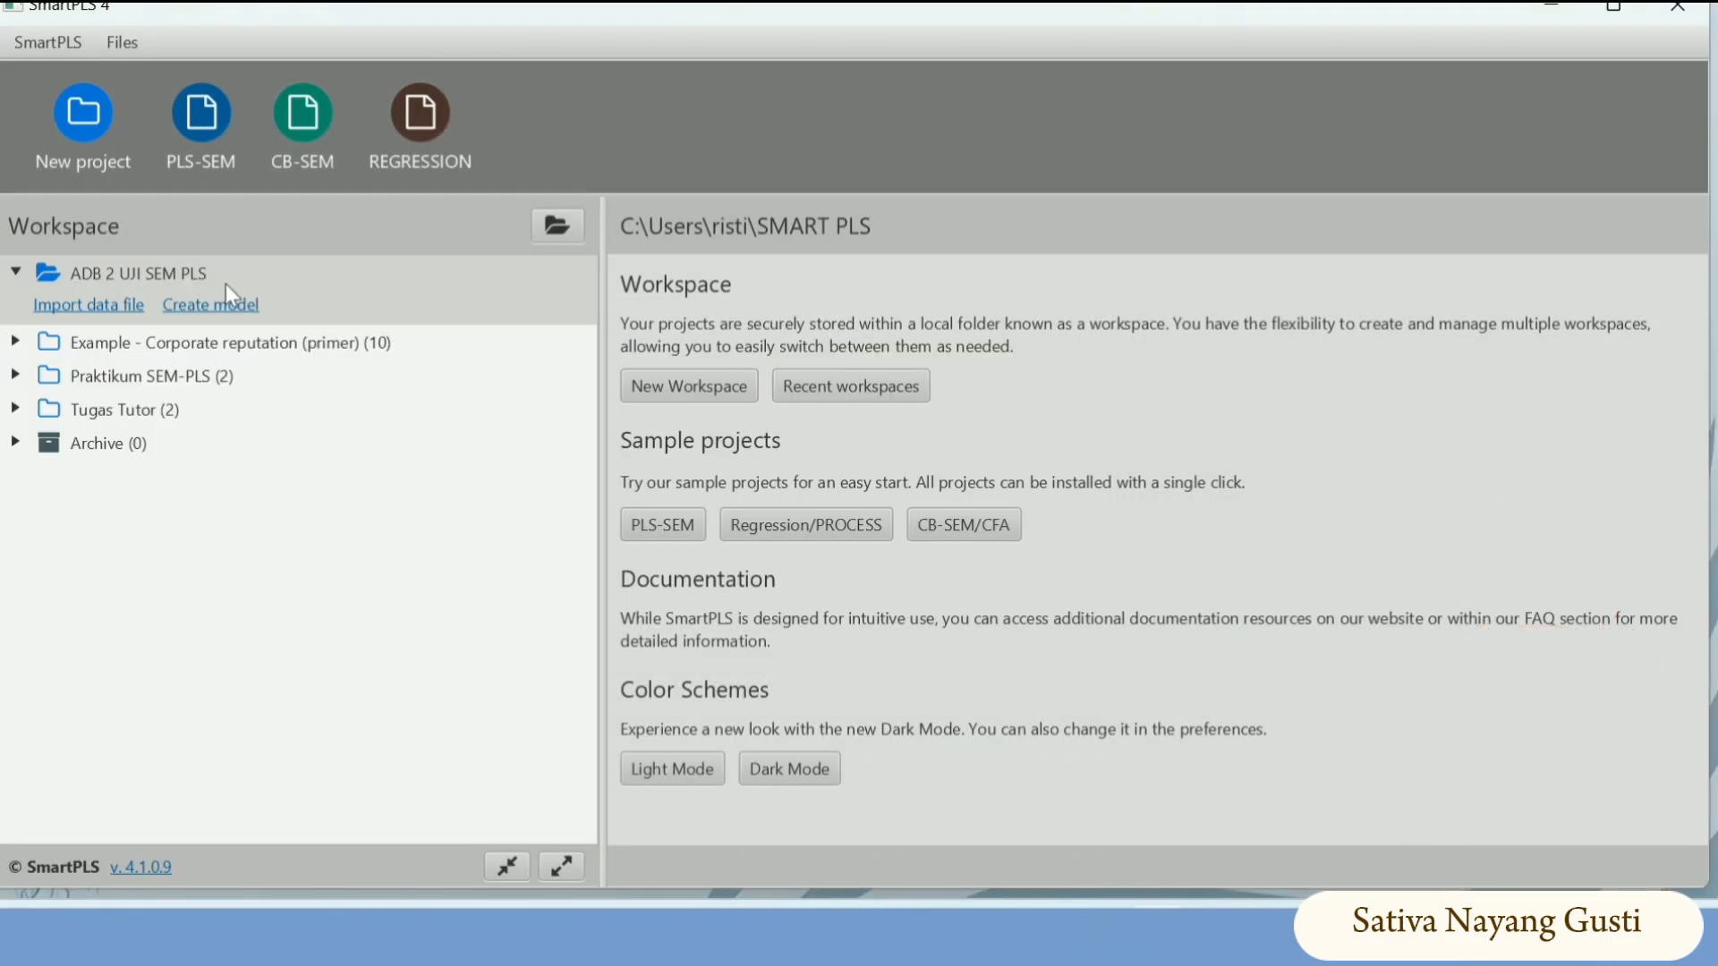
- Open the file "Data" from the ADB 2 folder for import into the ADB 2 UJI SEM PLS project
click(112, 309)
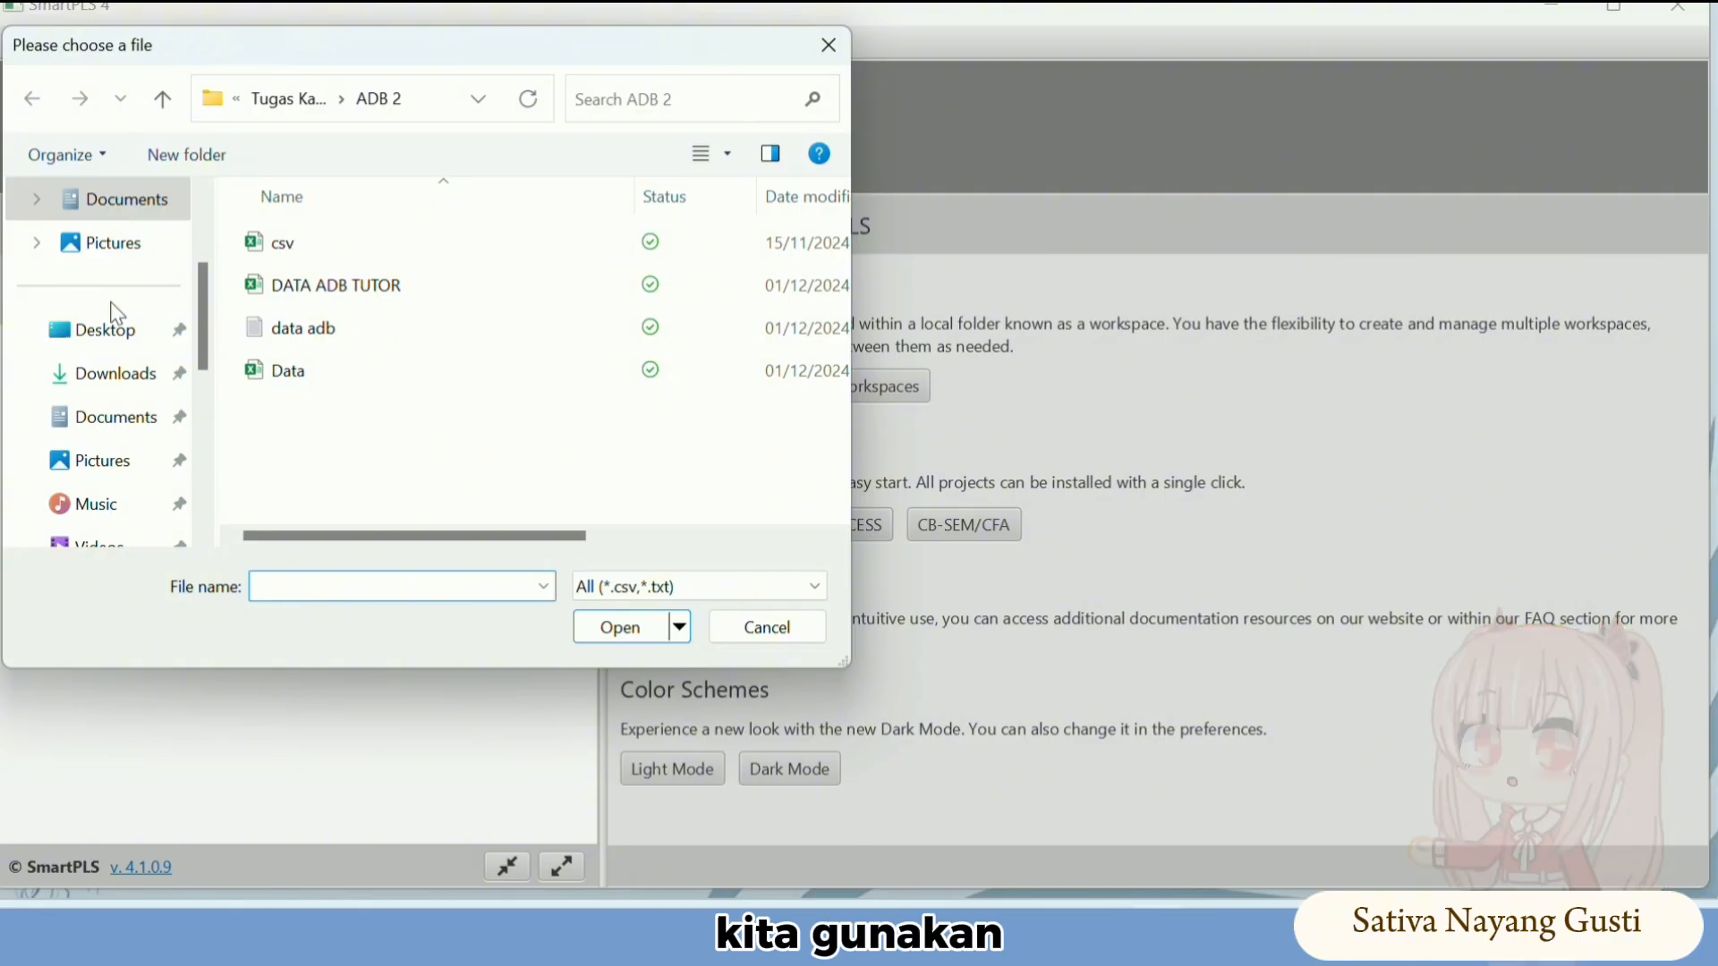
click(432, 376)
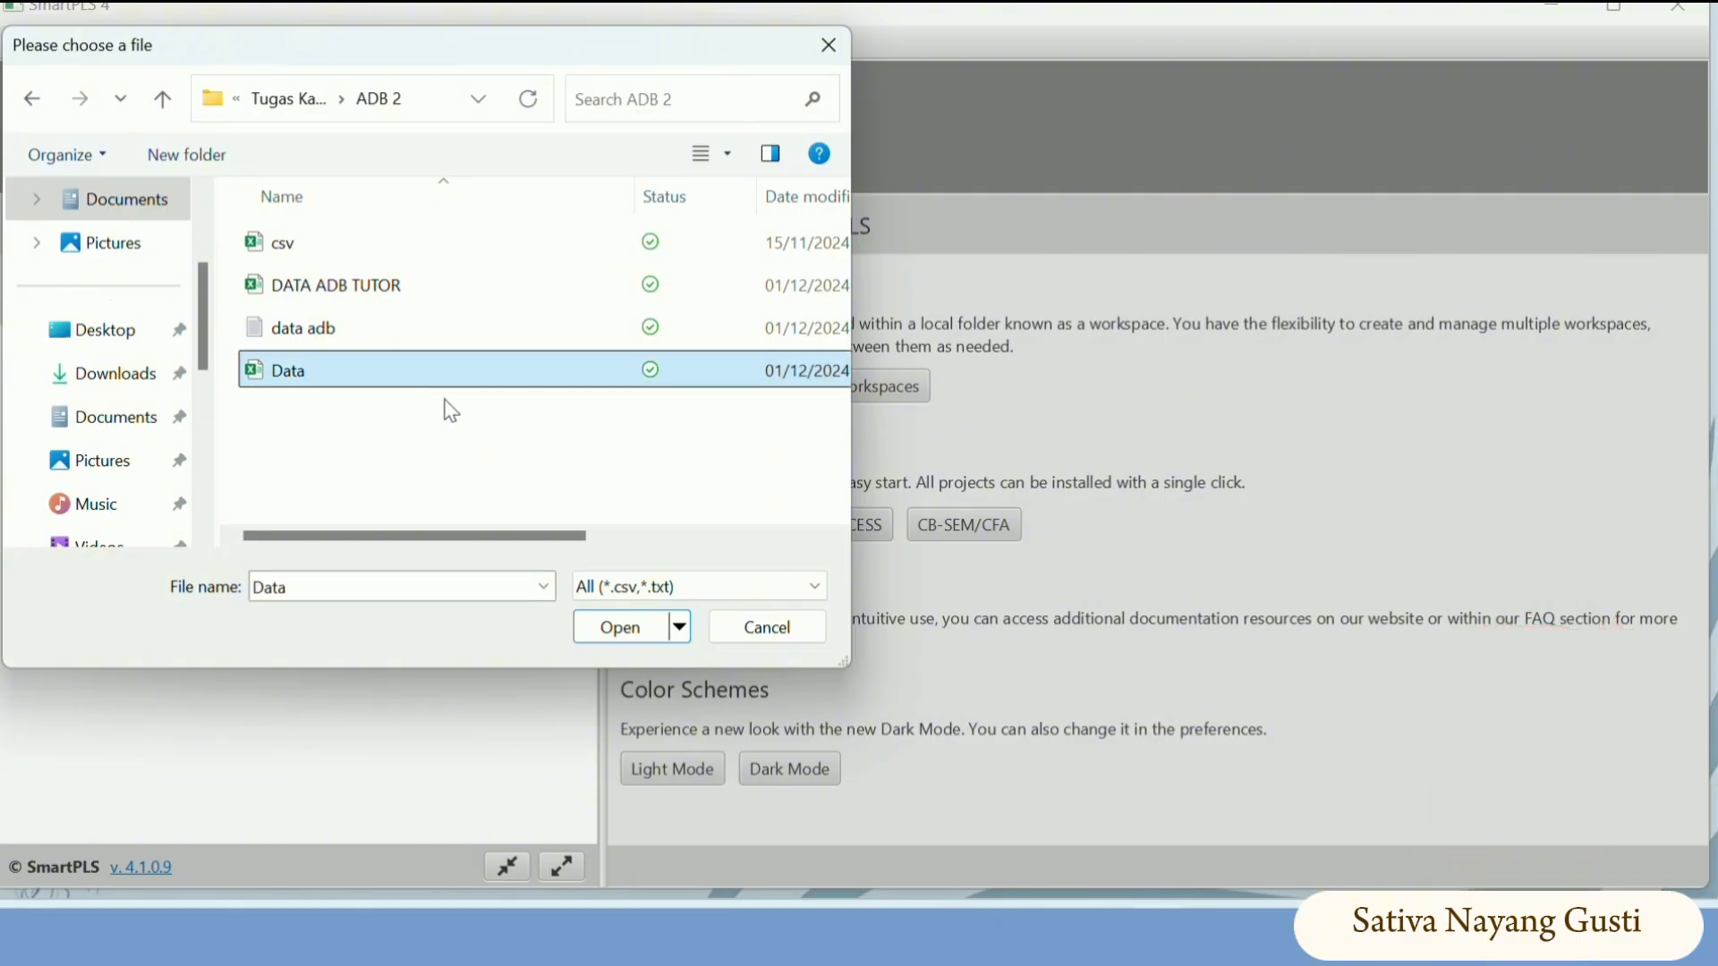
click(636, 627)
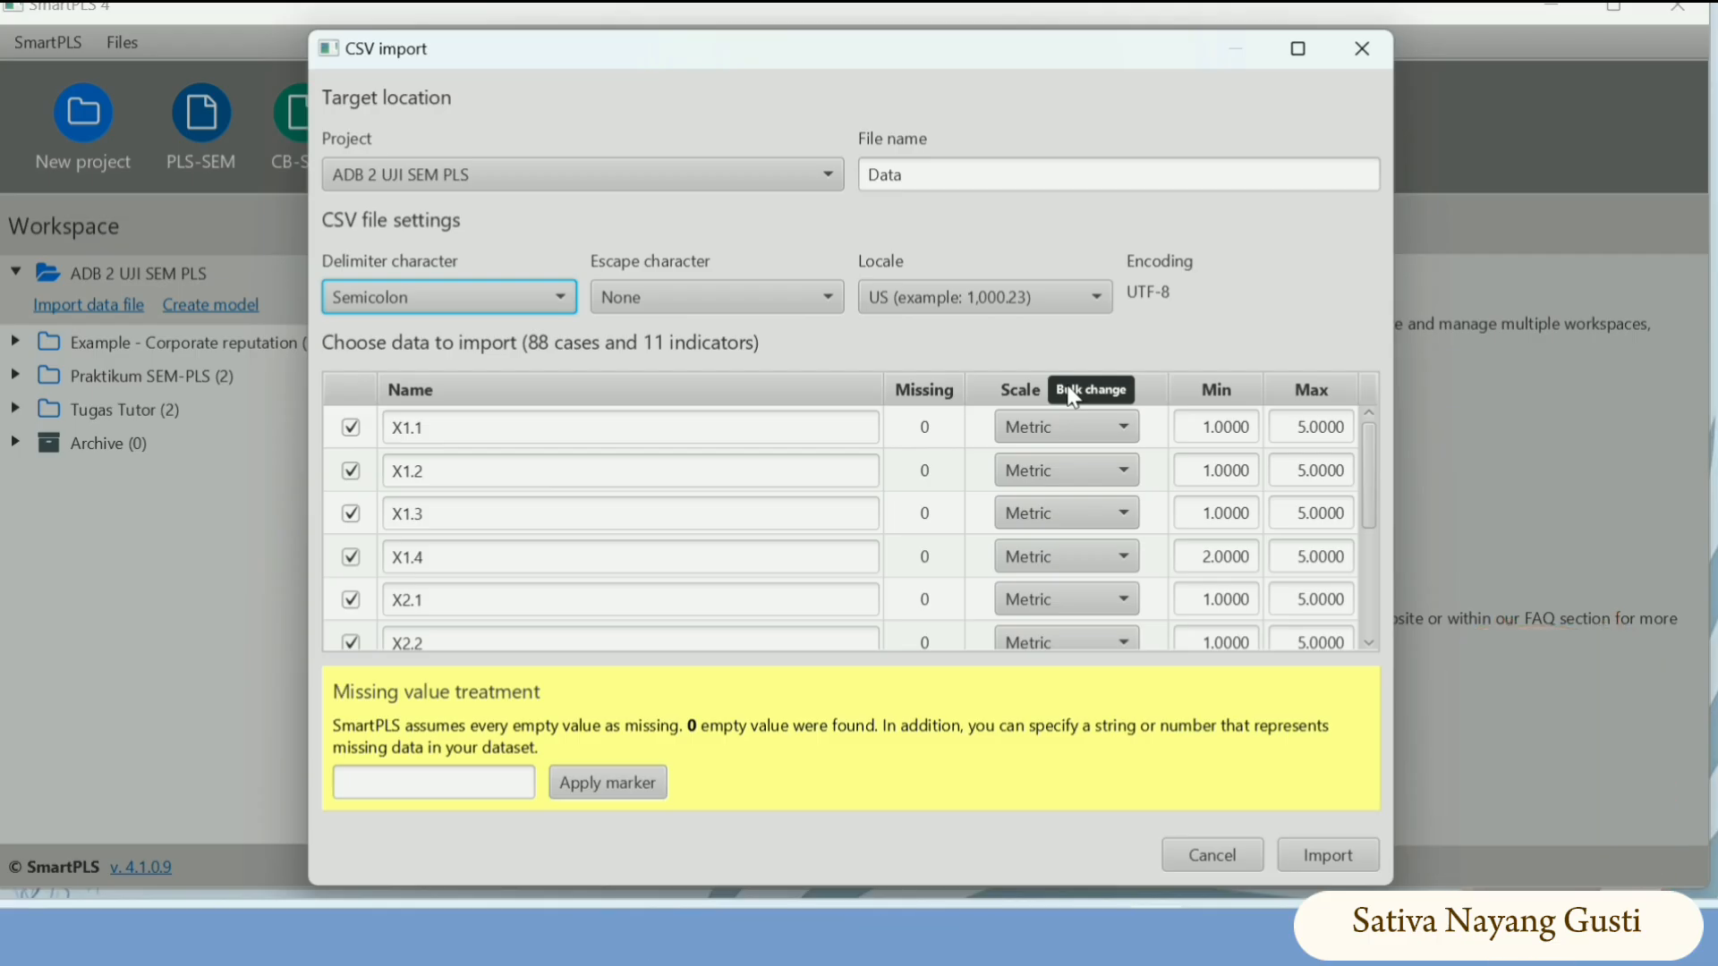
- Change the scale of all indicators to Ordinal in bulk and import the data
click(1071, 394)
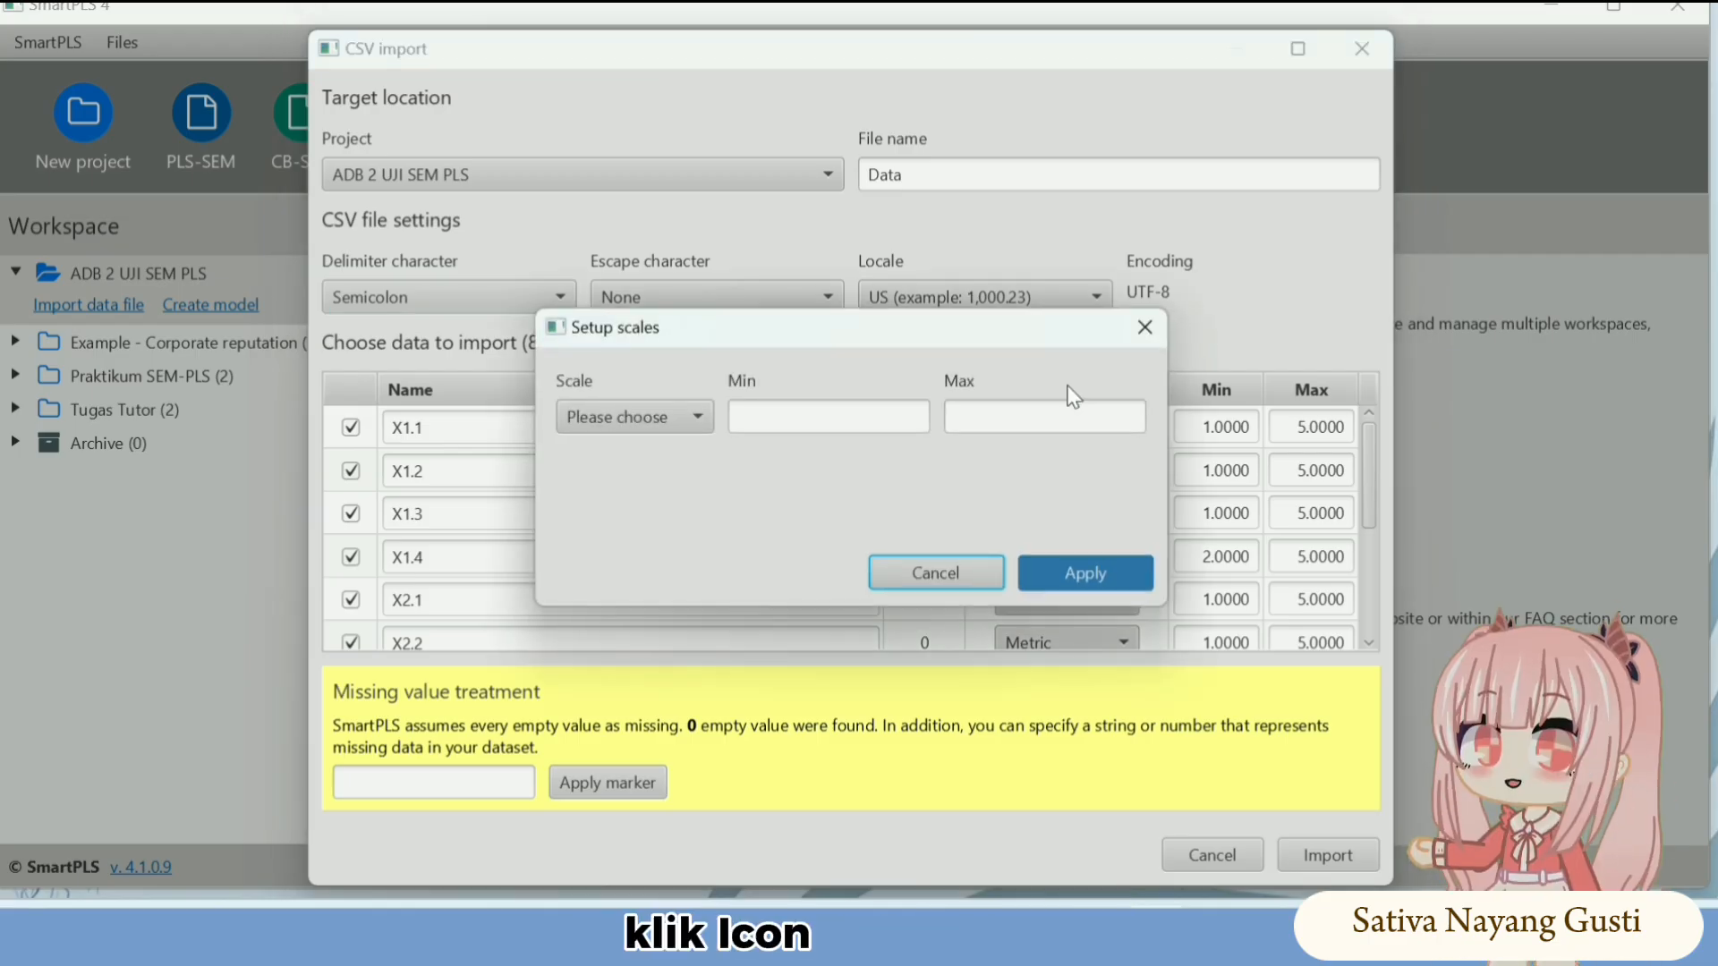
click(642, 422)
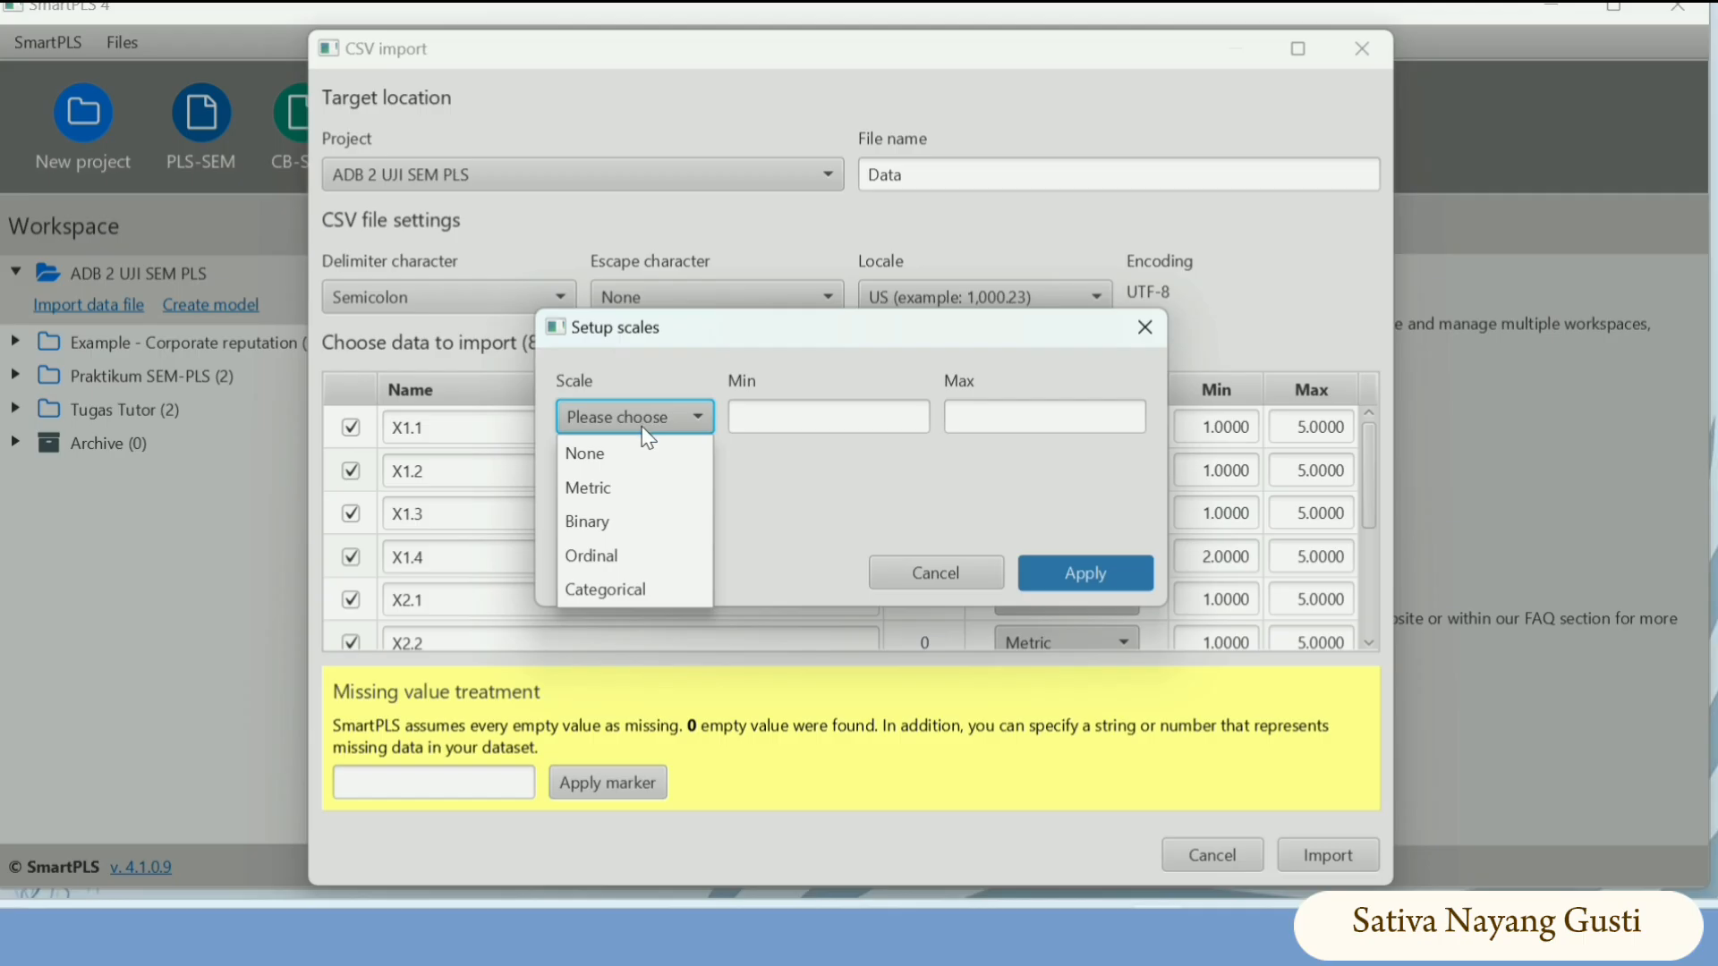
click(664, 555)
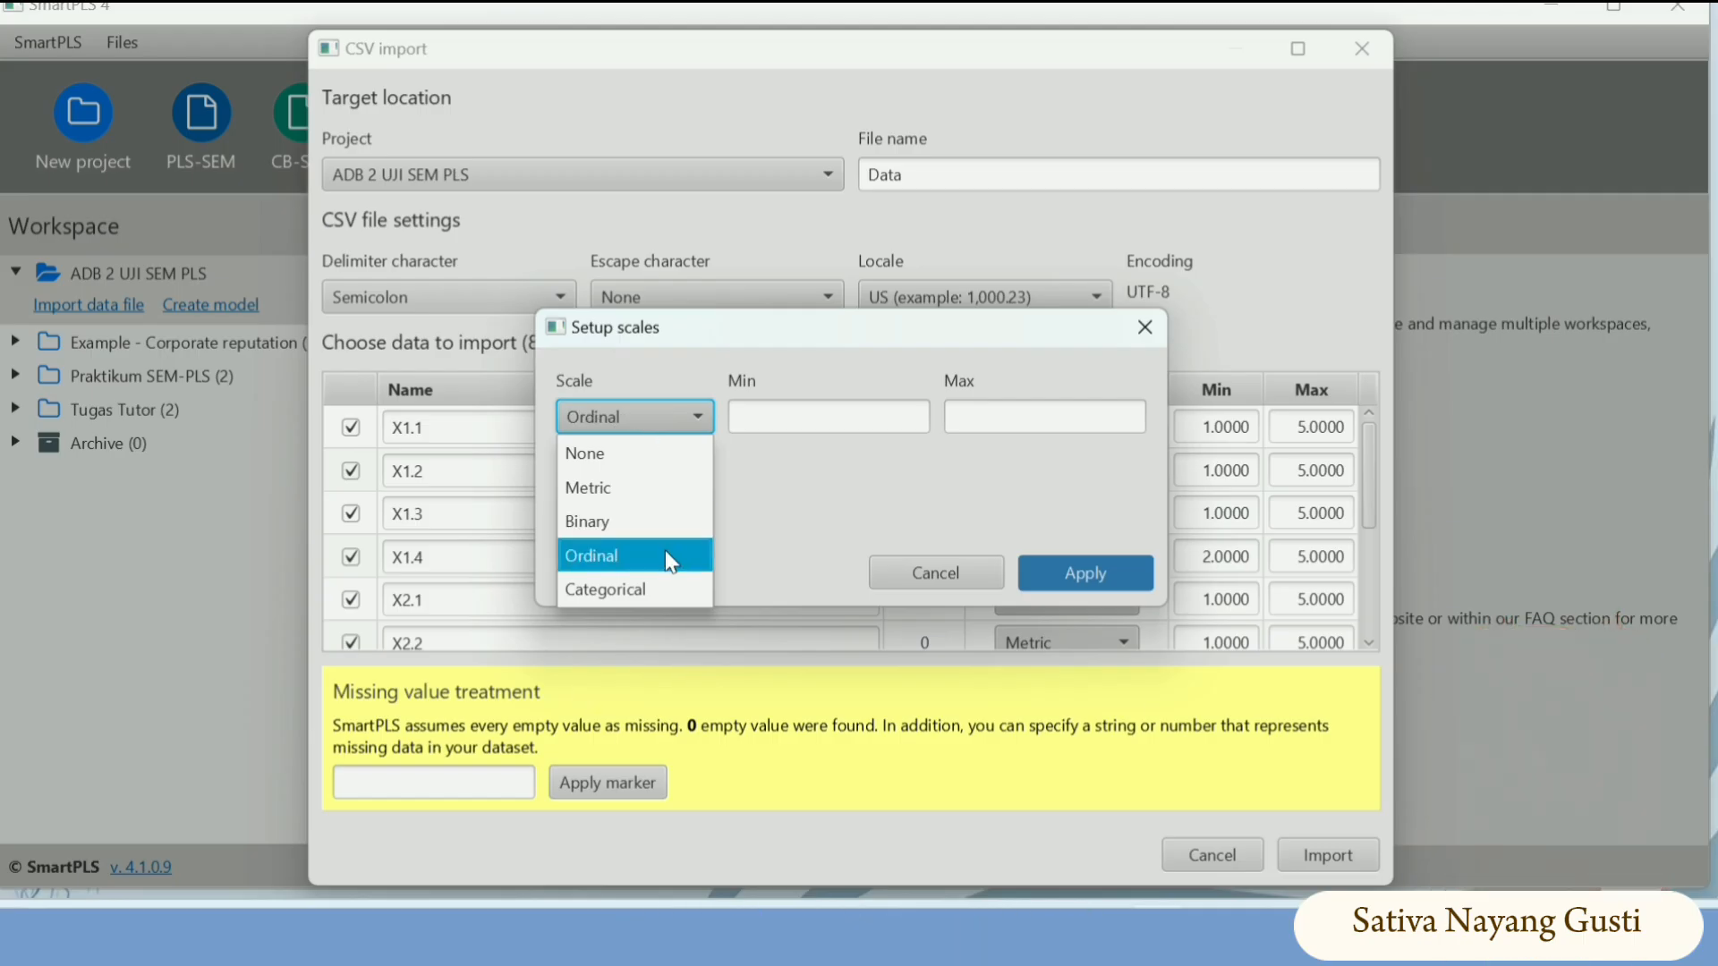
click(1065, 566)
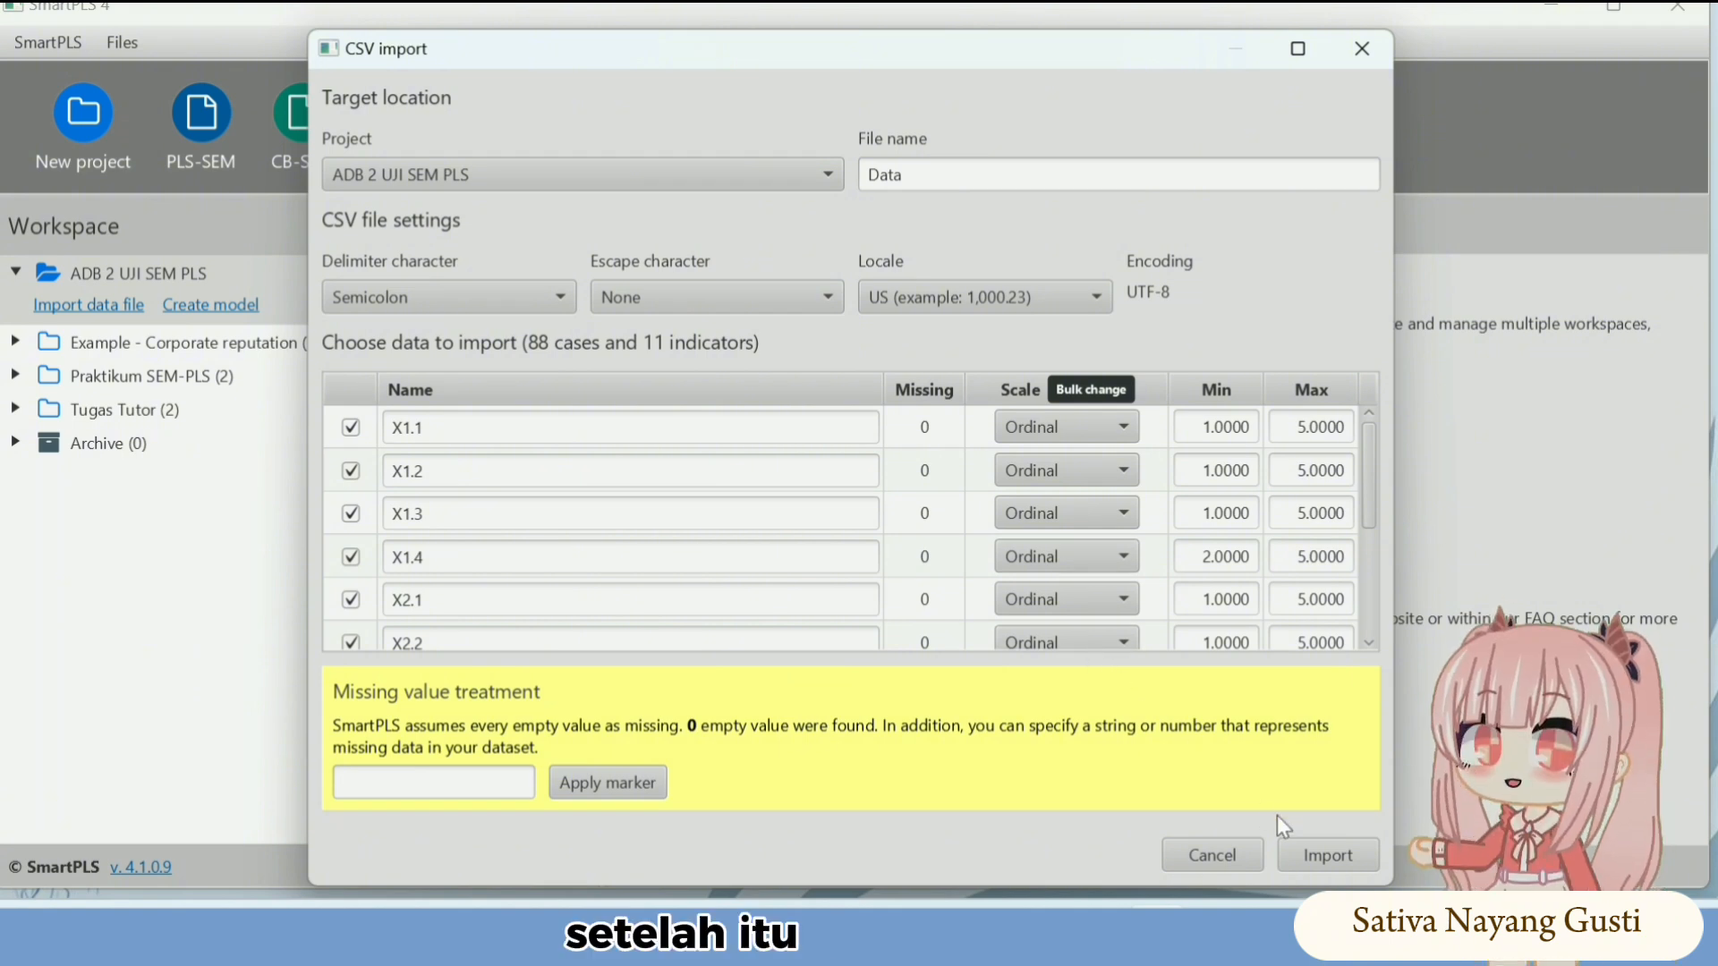
click(1300, 846)
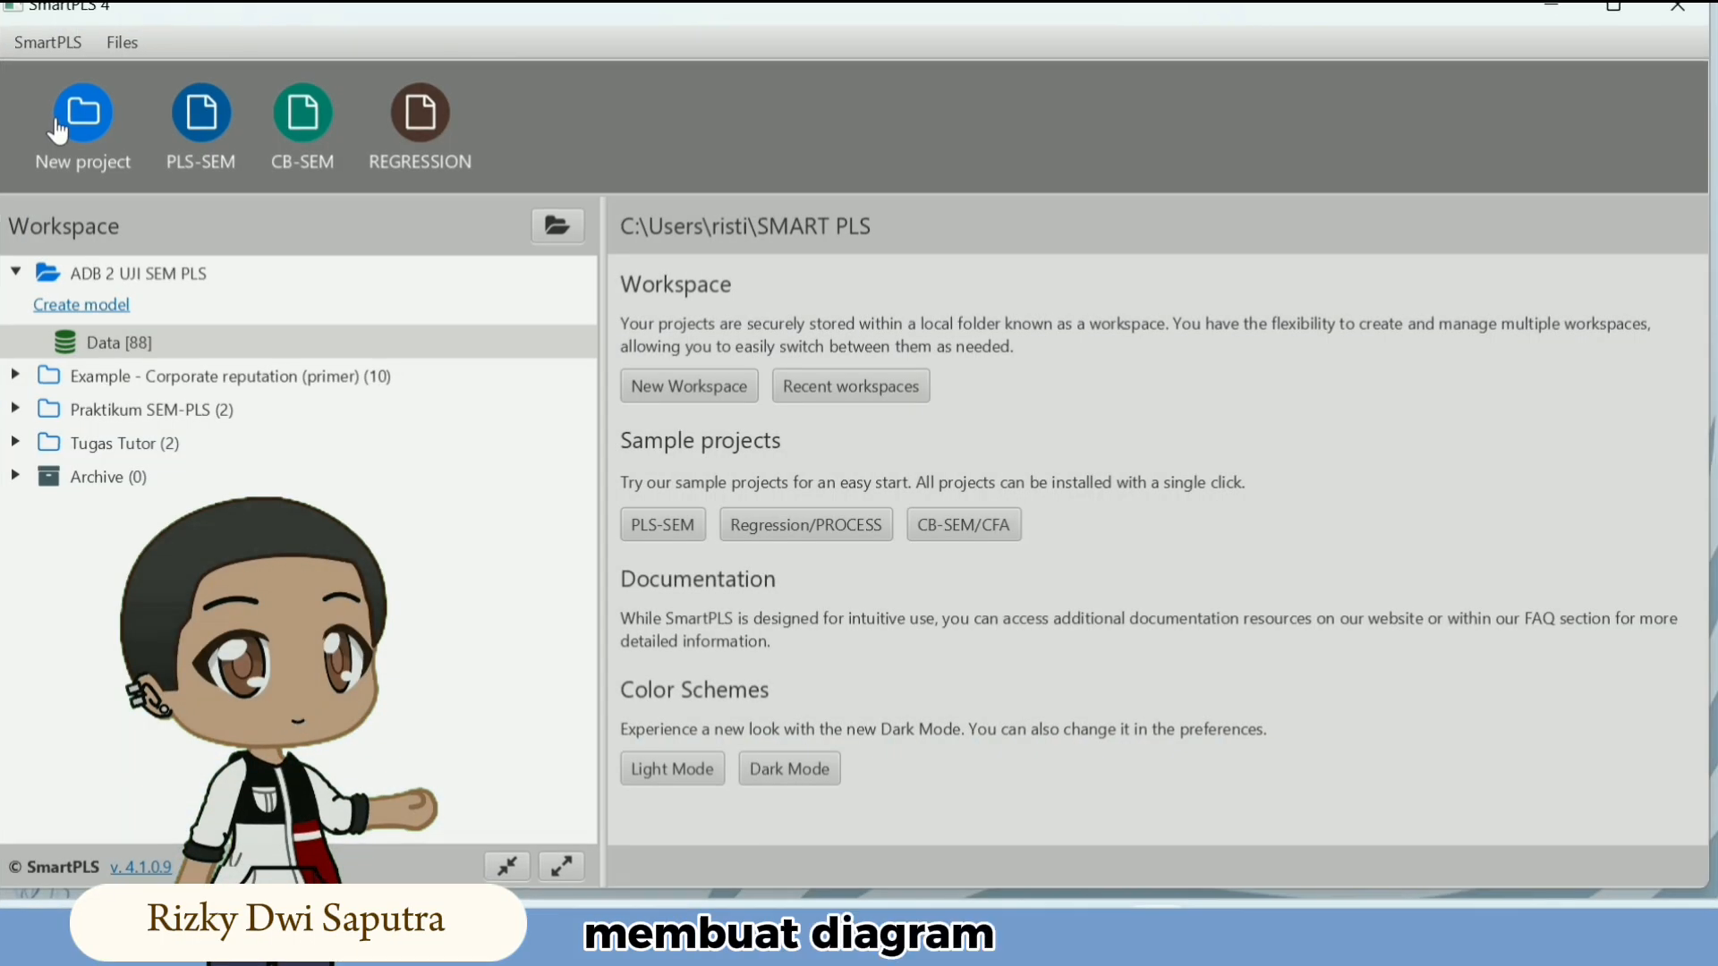
- Create a PLS-SEM model named "DIAGRAM SEM PLS" in the ADB 2 UJI SEM PLS project
click(99, 304)
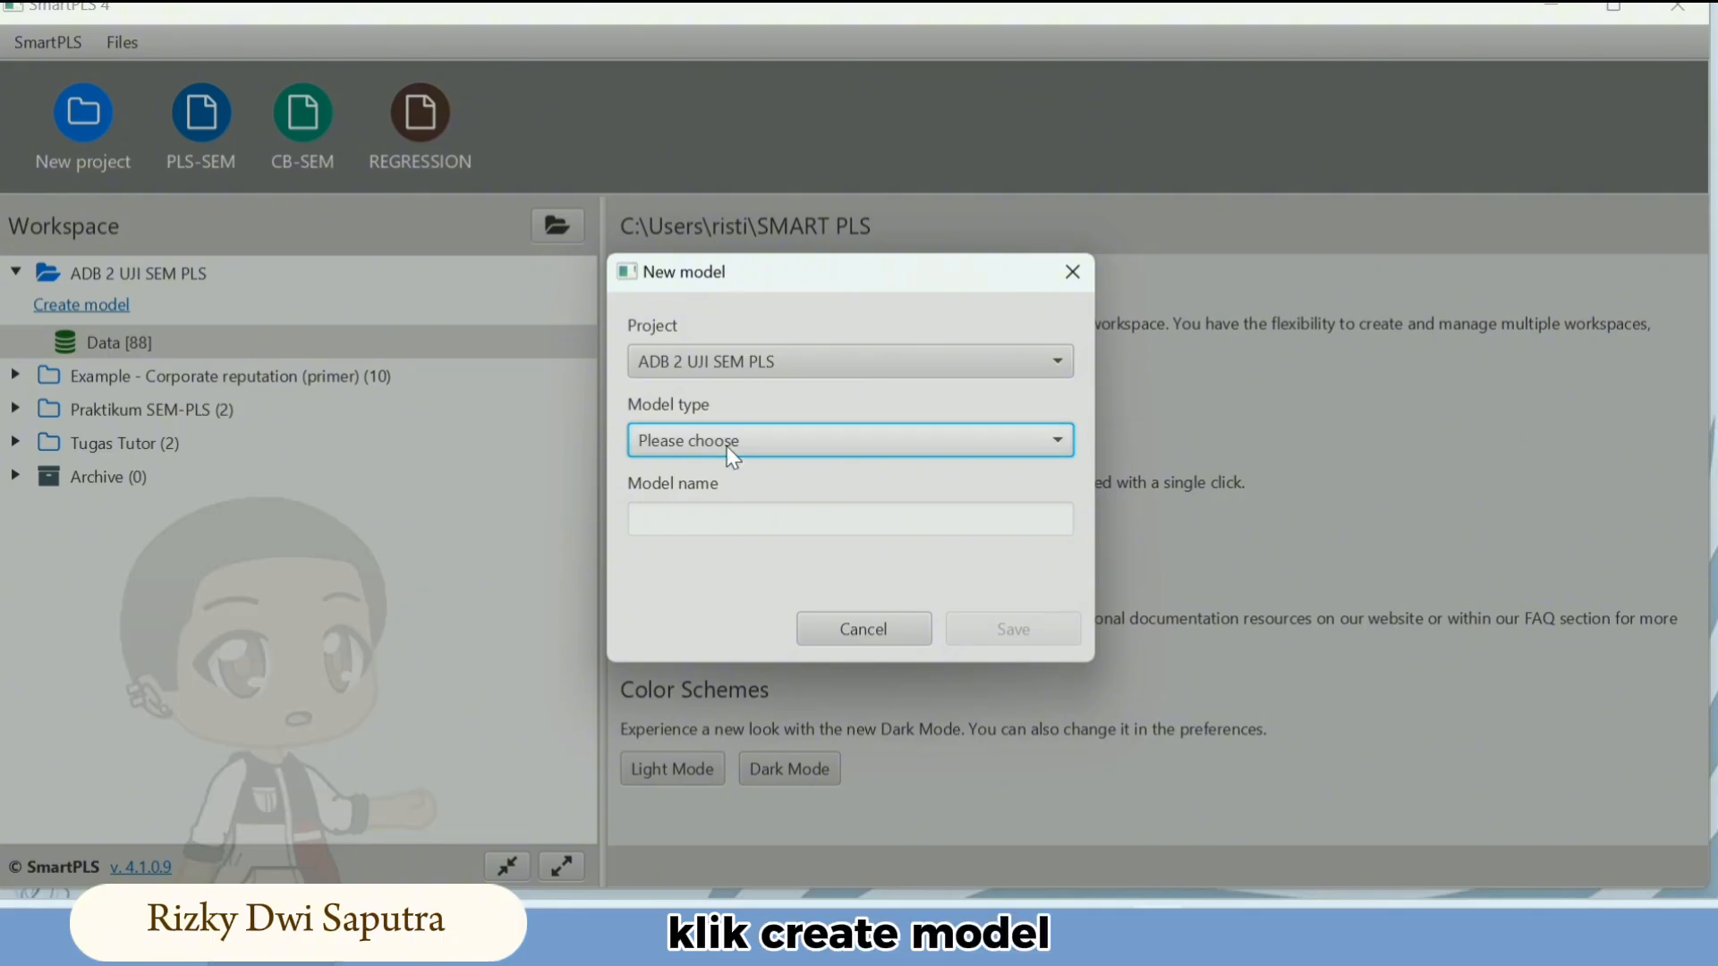
click(825, 444)
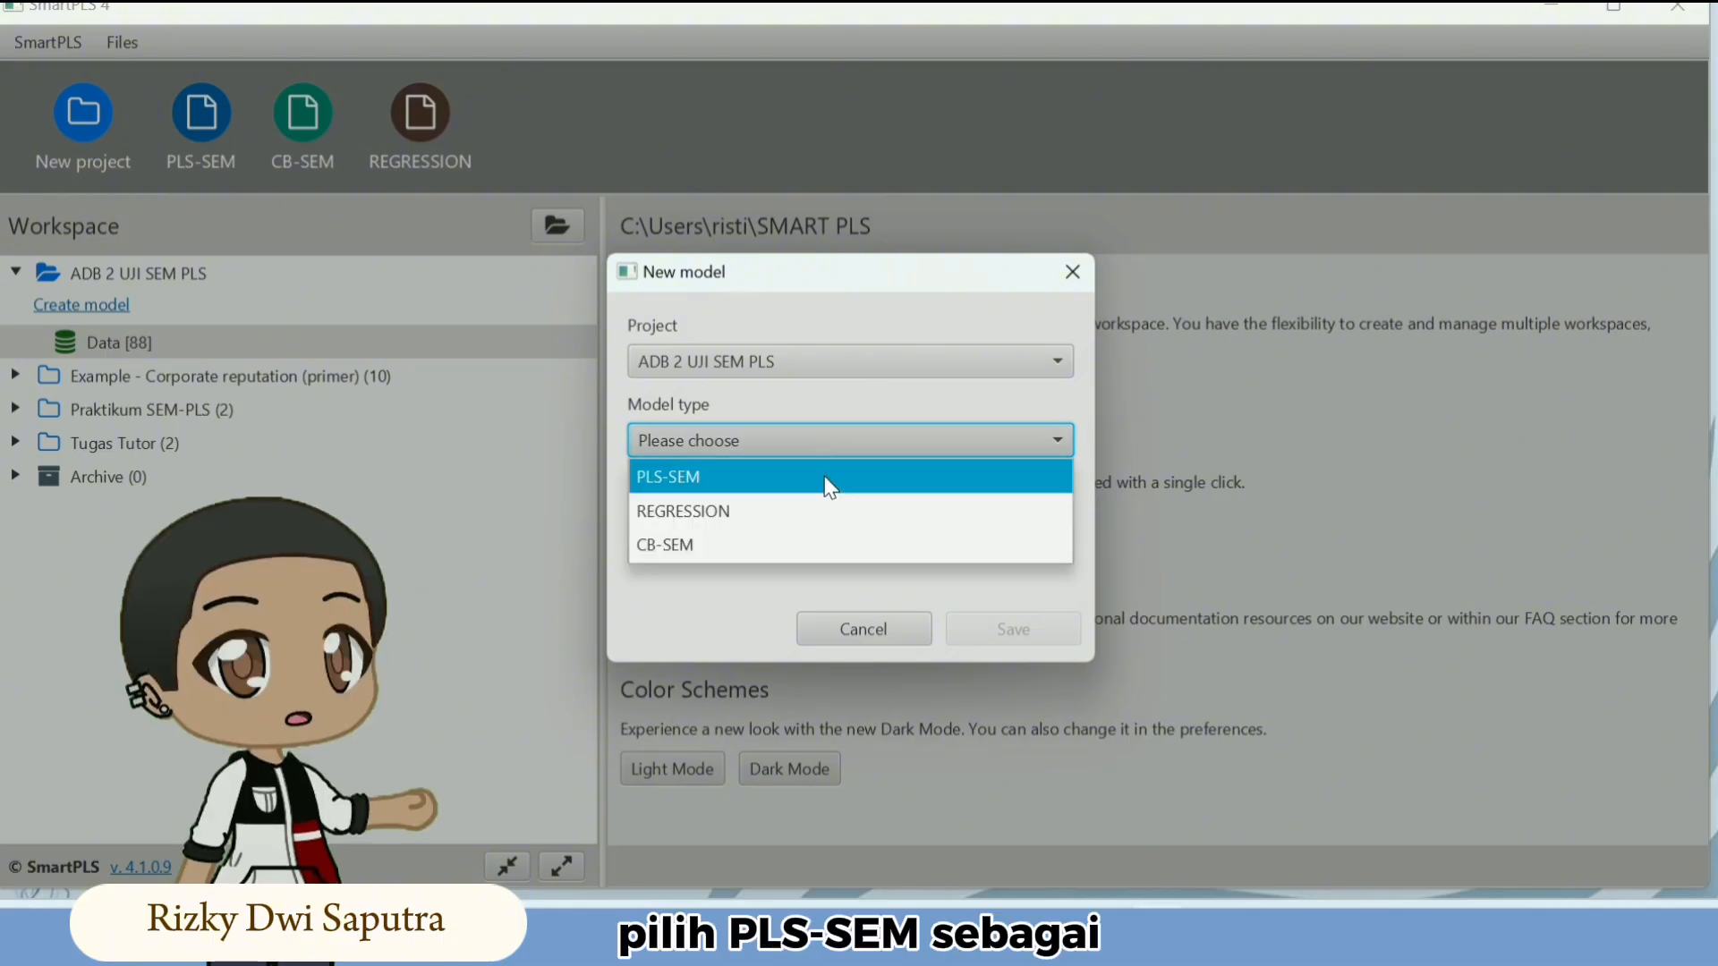
click(829, 483)
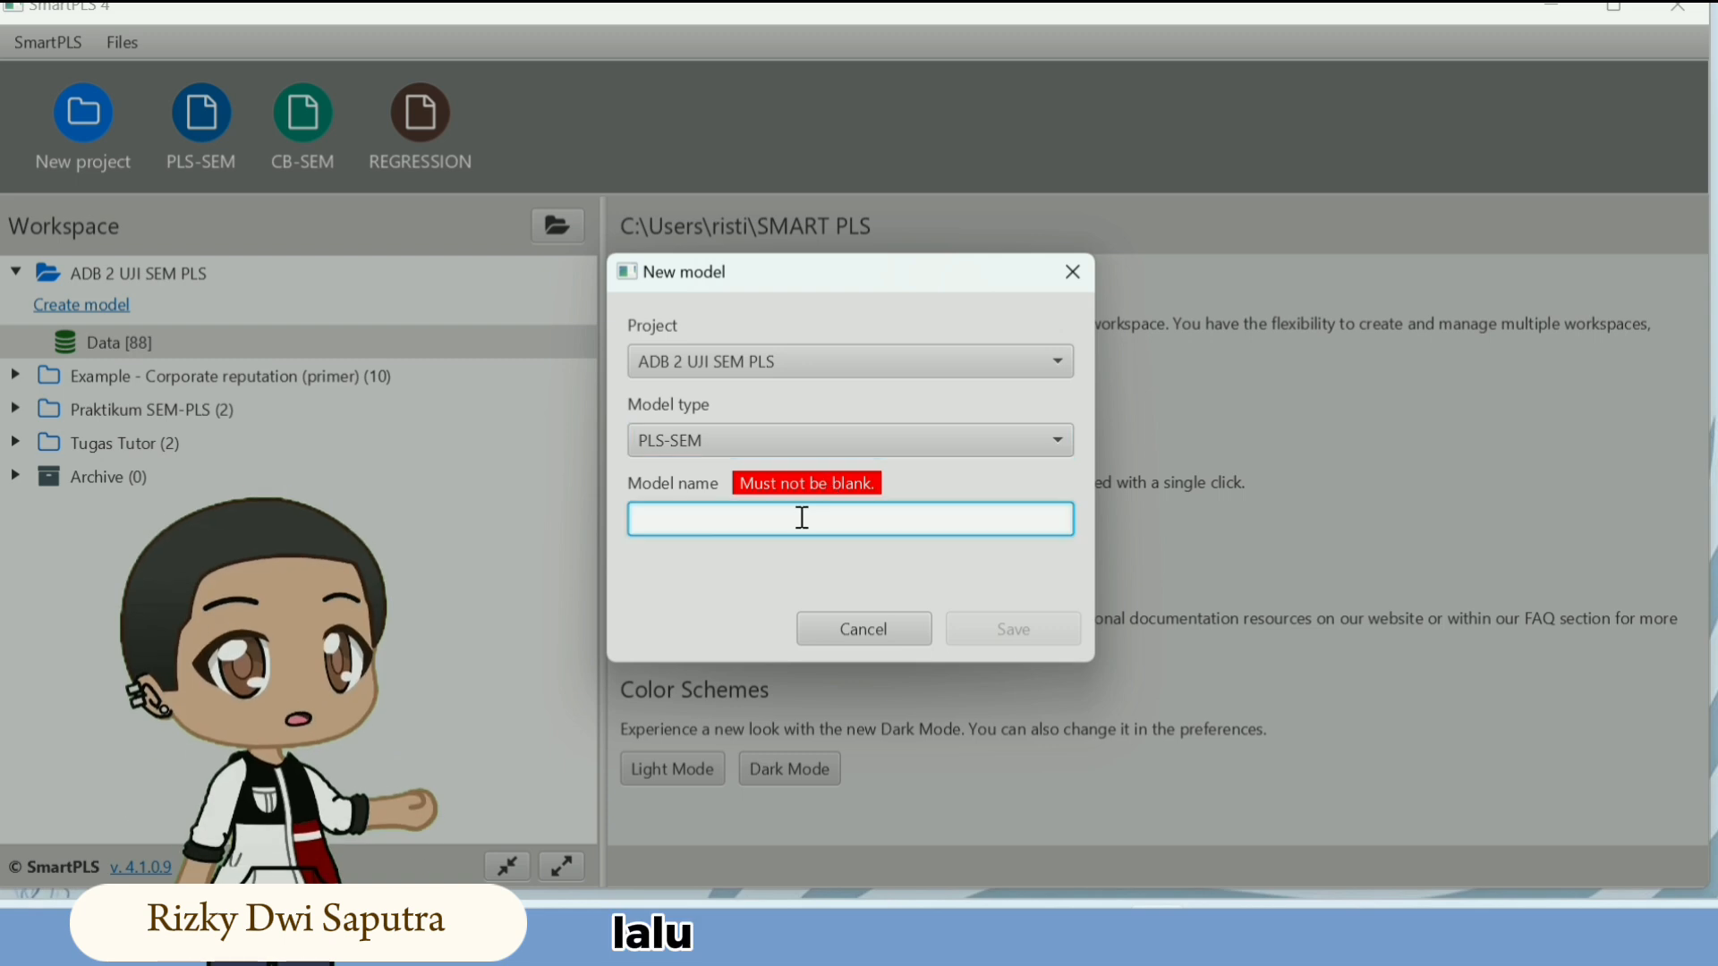
text(DIAG)
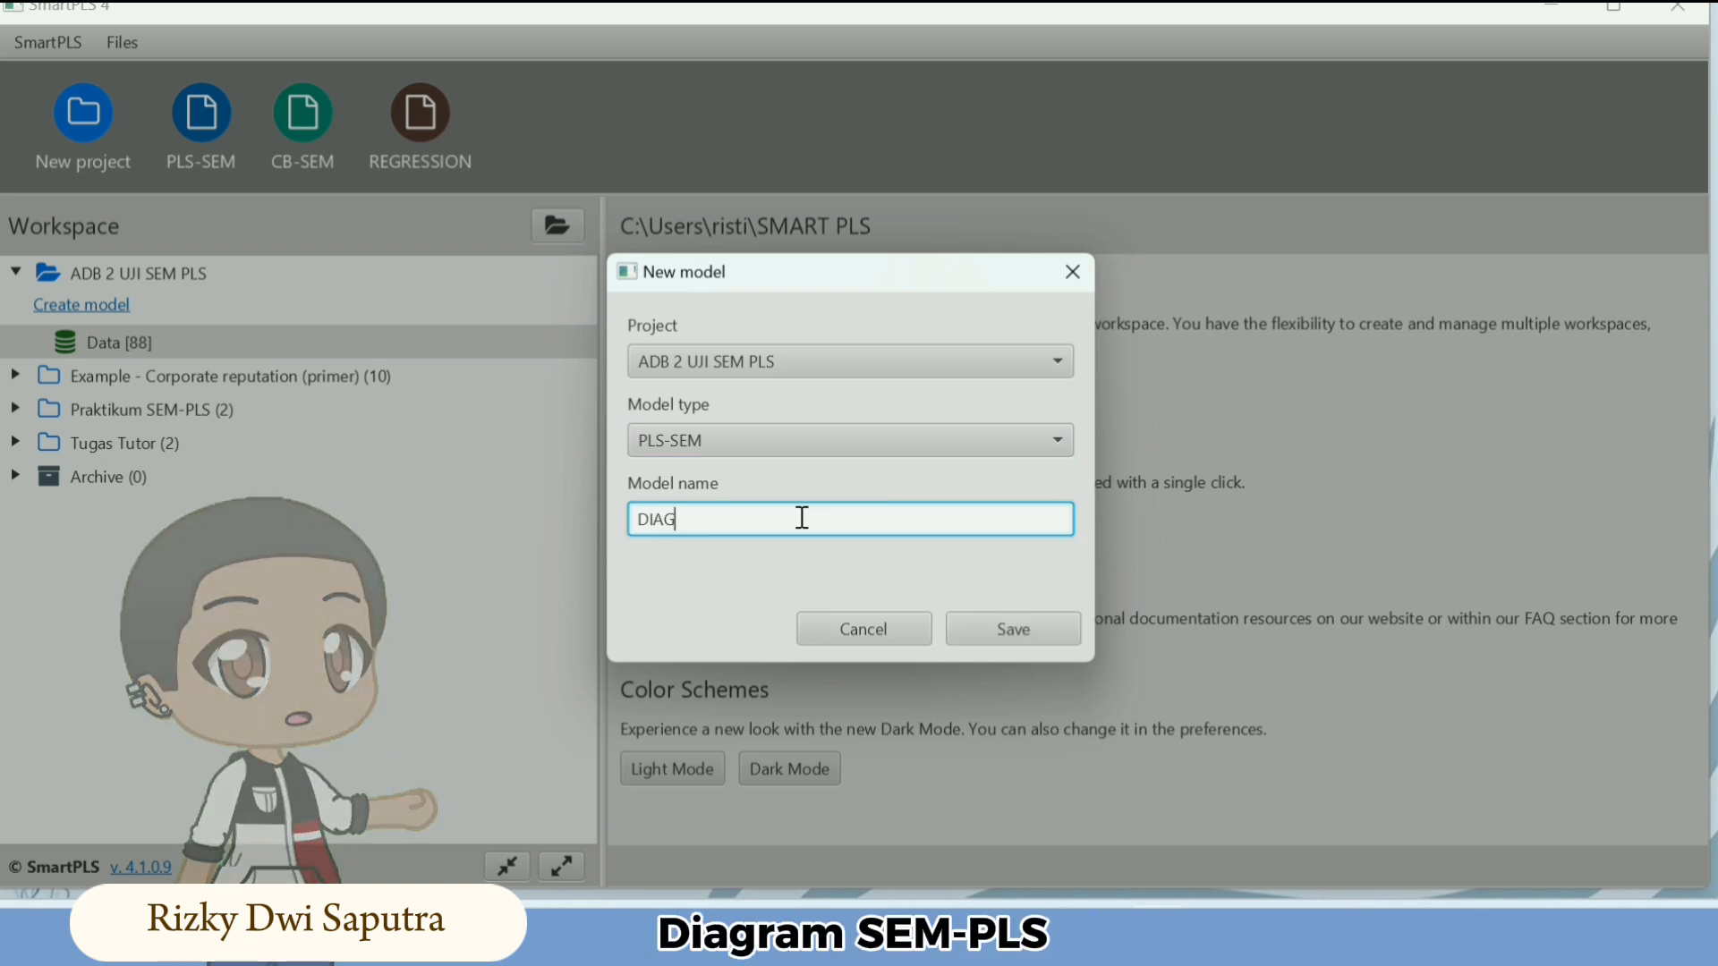
text(RAM SEM PLS)
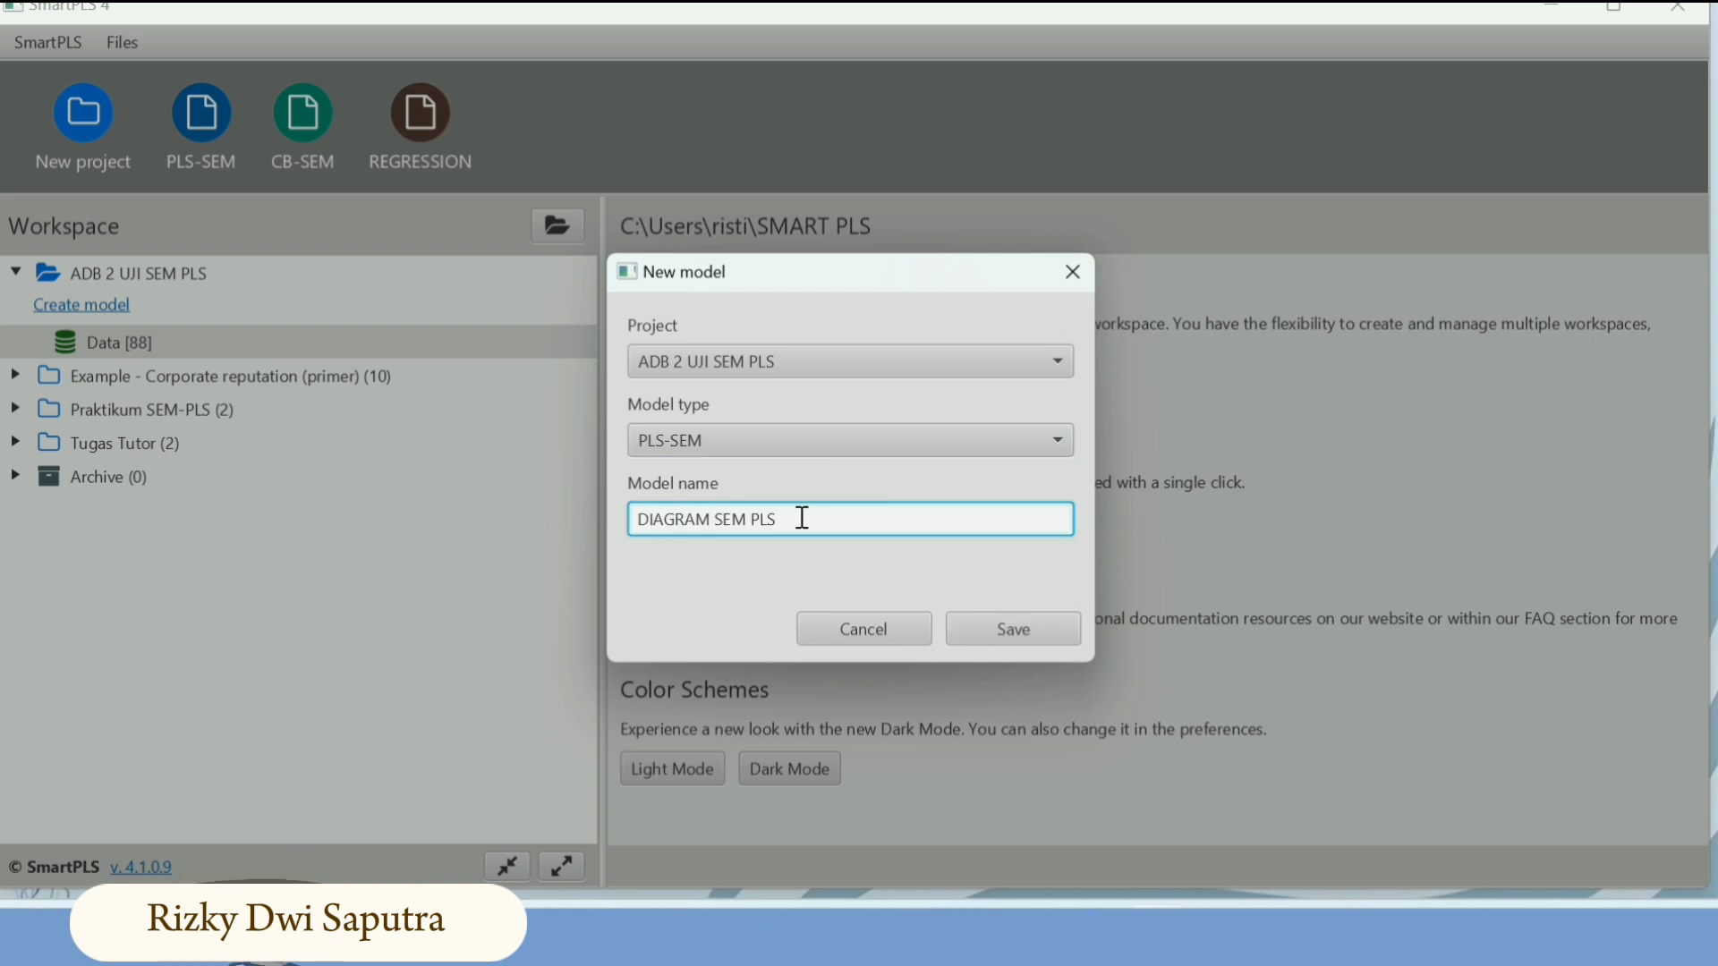
click(993, 627)
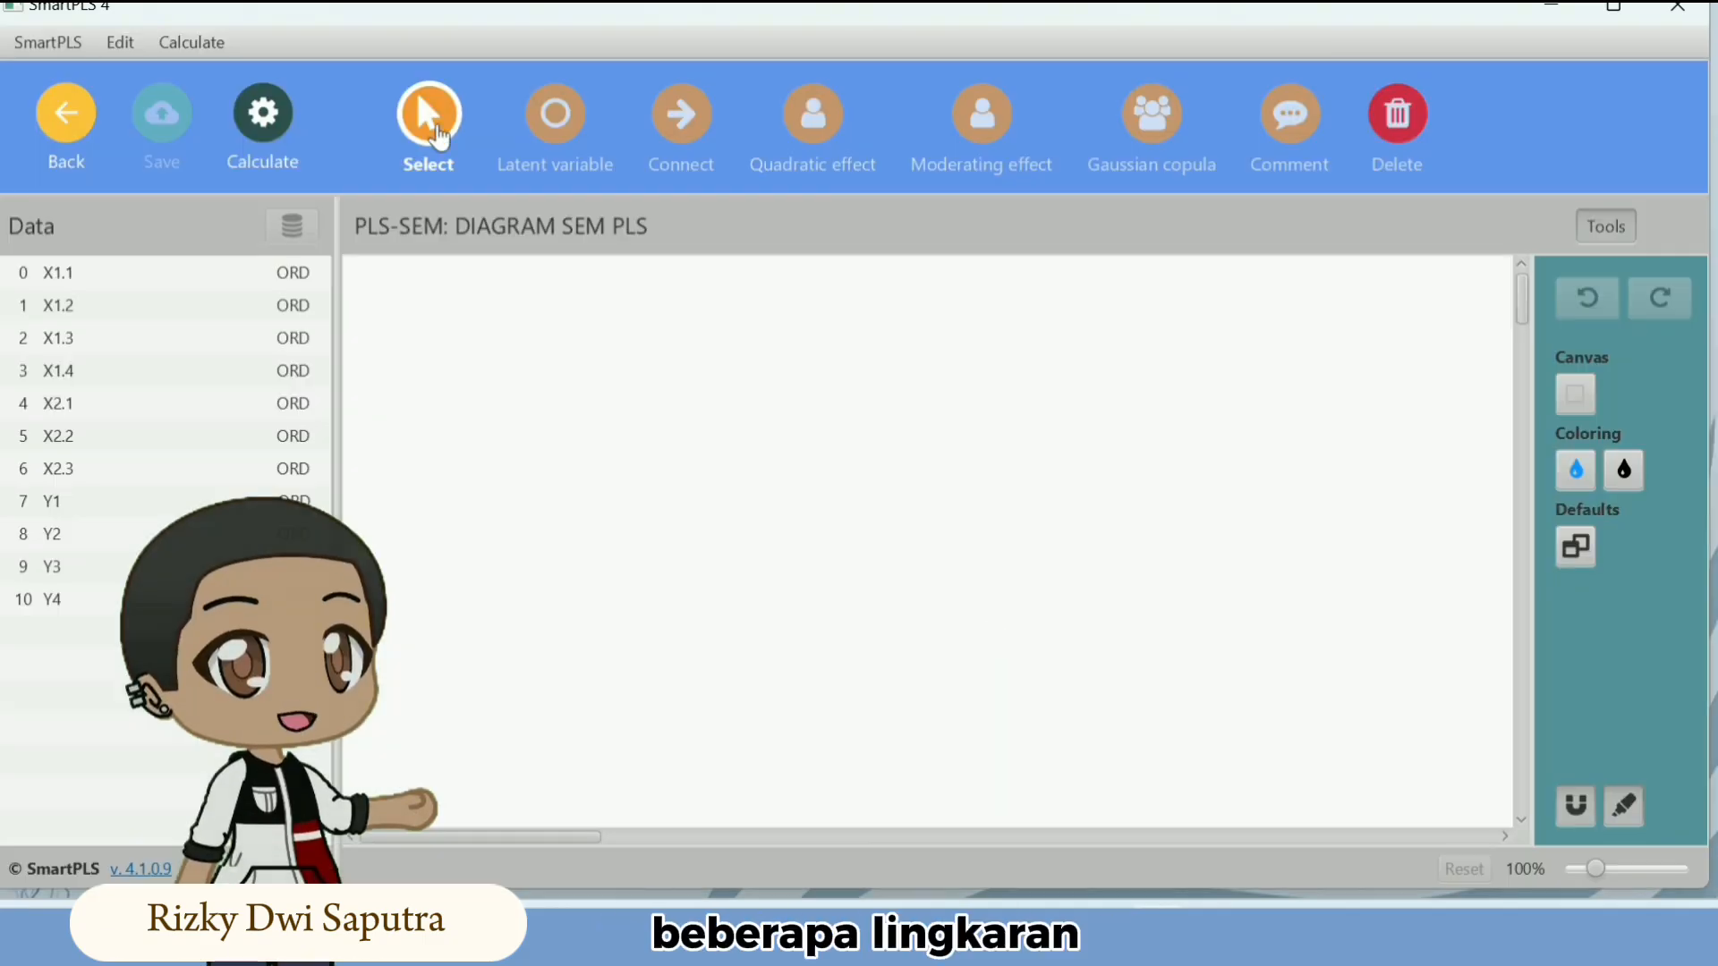
- Add three latent variables to the canvas: X1, X2 below it, and Y to the right of both
double_click(768, 403)
text(X1)
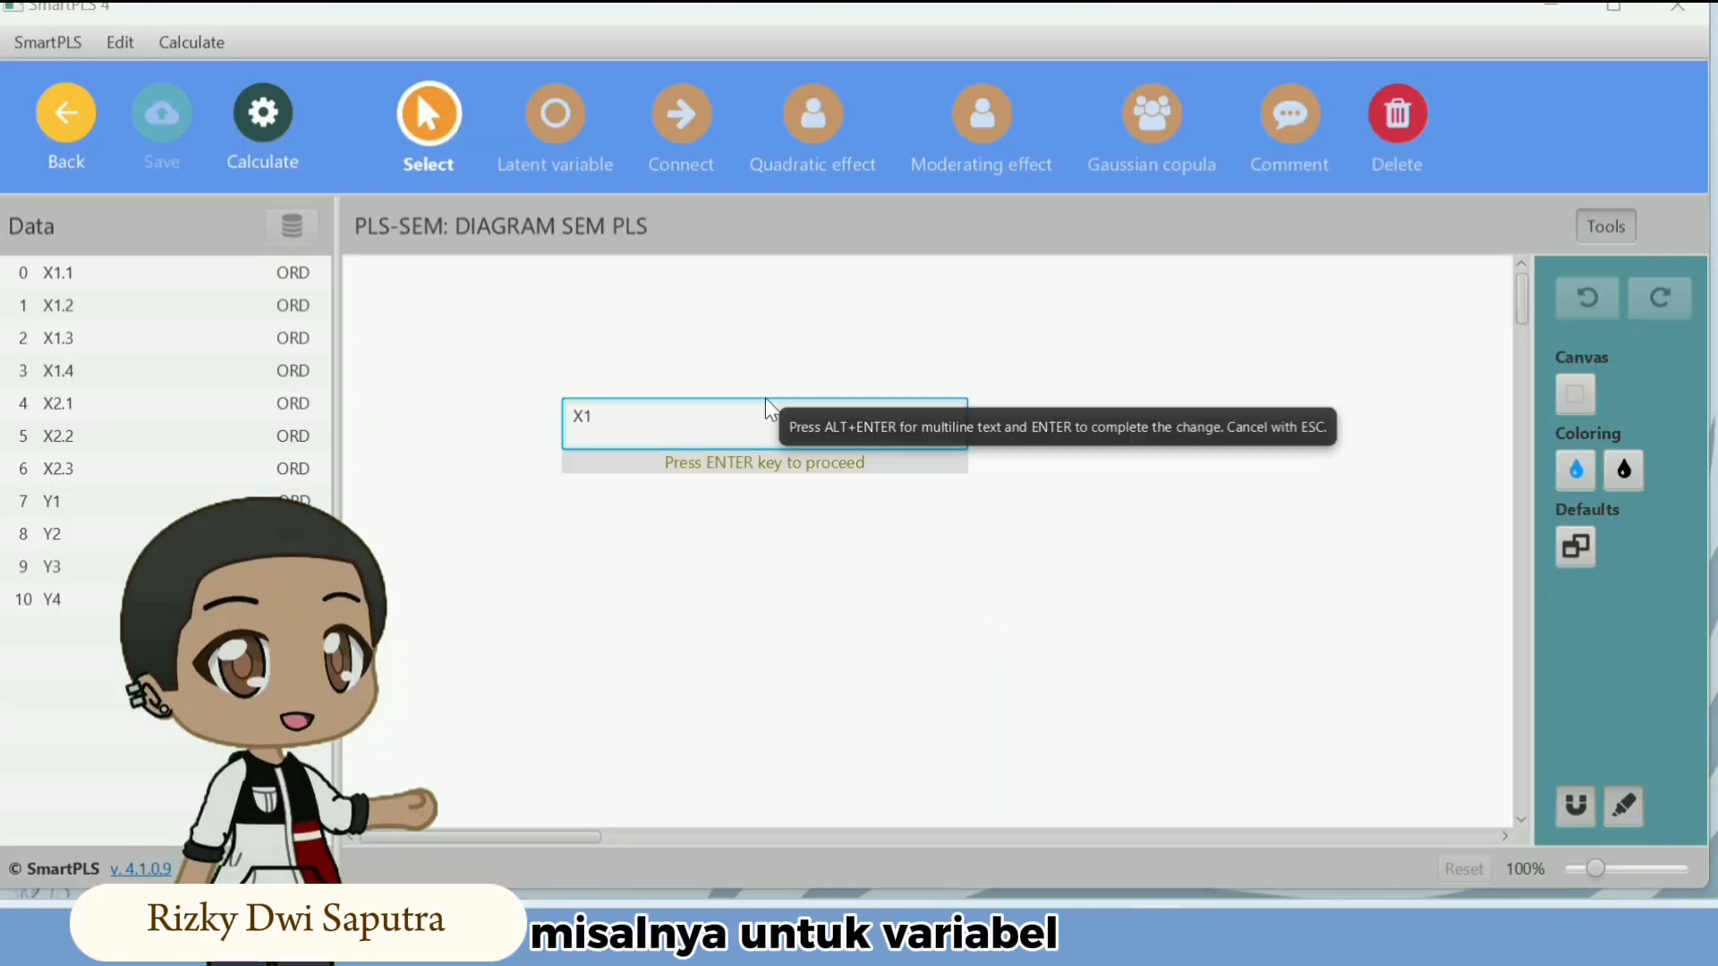
key(Return)
double_click(783, 770)
text(X2)
key(Return)
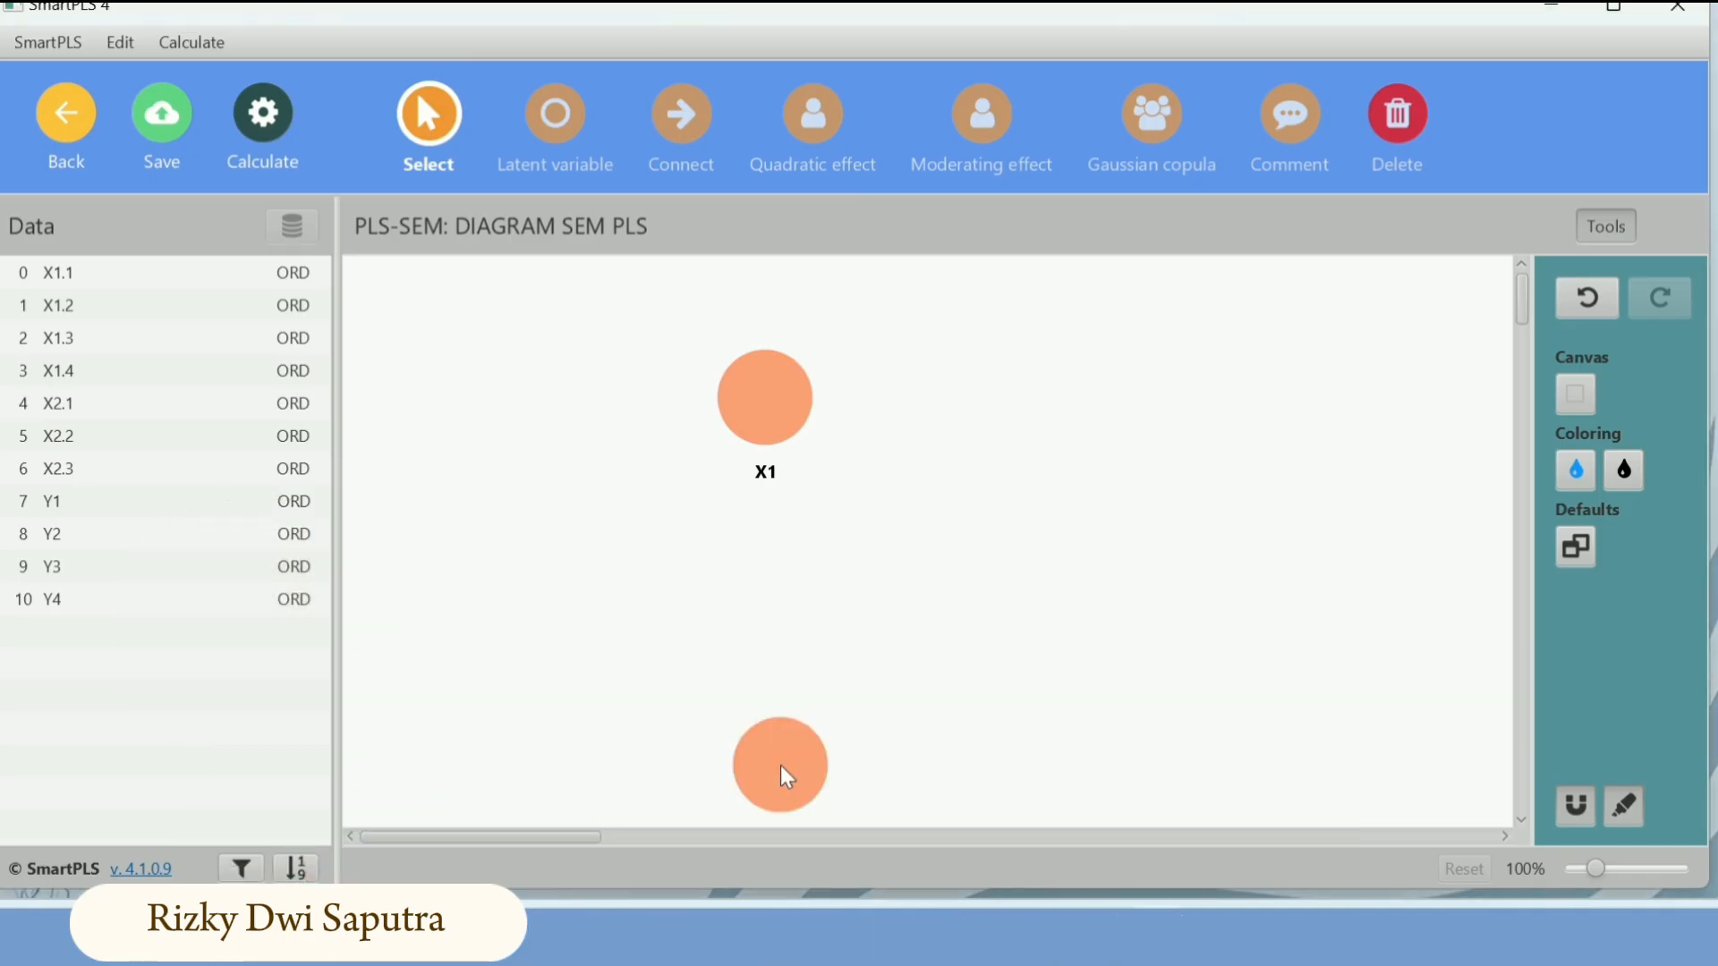
double_click(1194, 467)
text(Y)
key(Return)
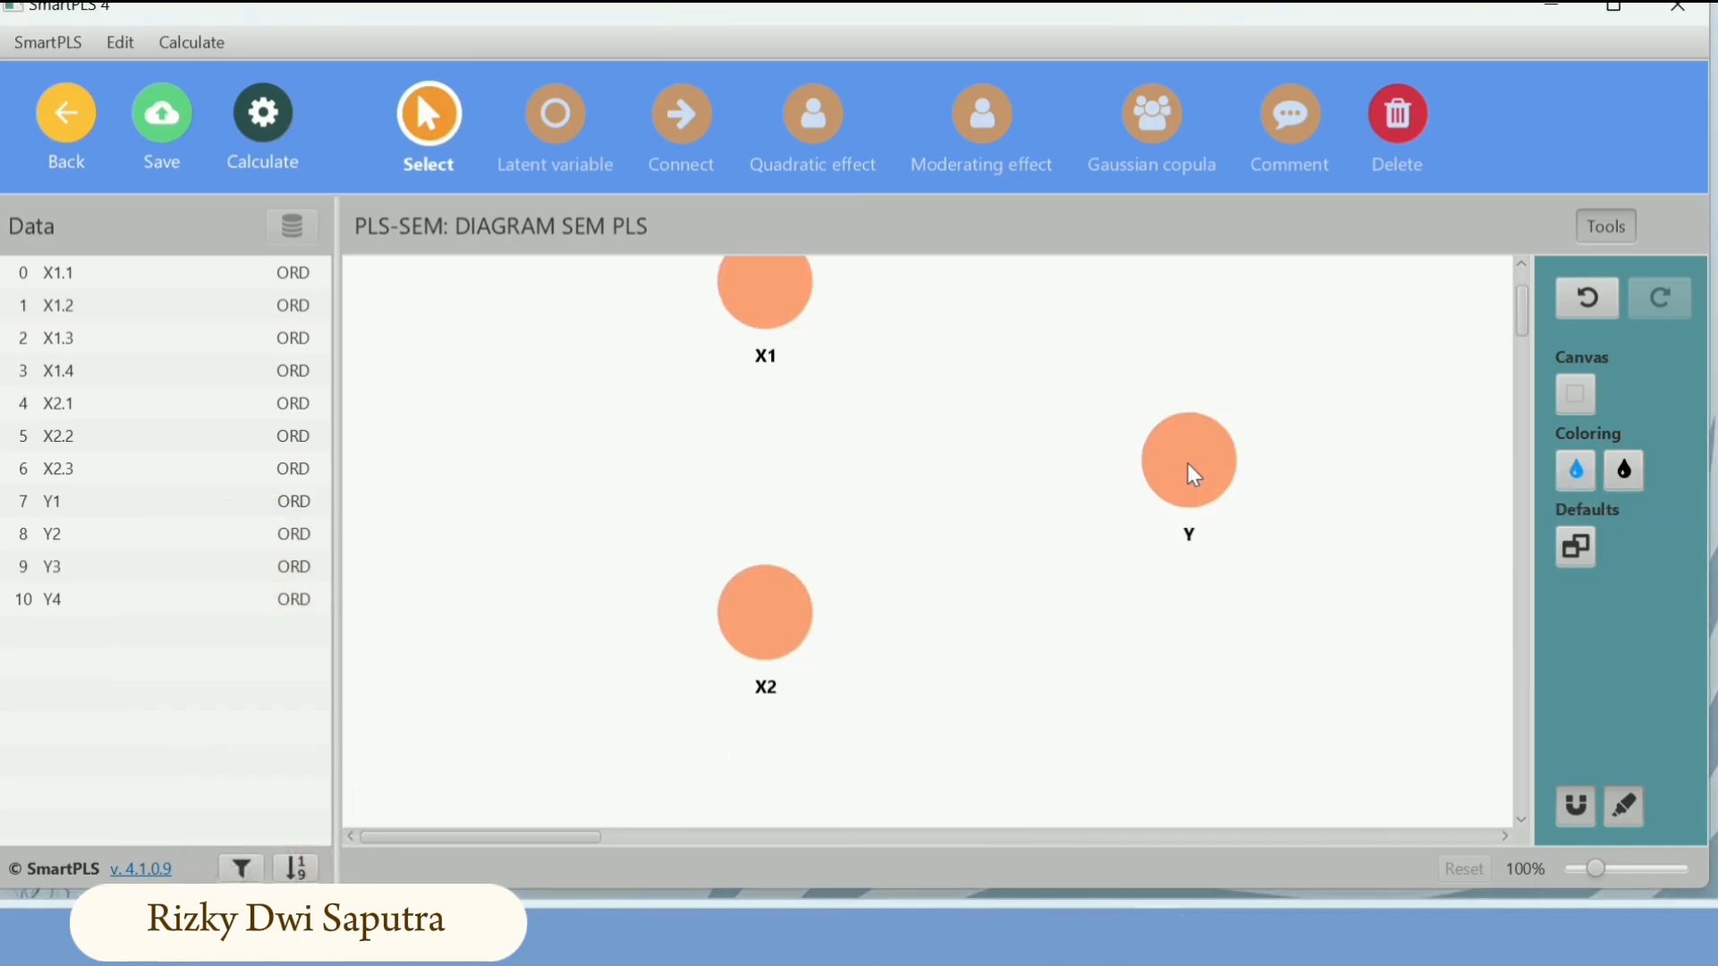
- Assign indicators X1.1–X1.4 to latent variable X1, X2.1–X2.3 to X2, and Y1–Y4 to Y
click(237, 274)
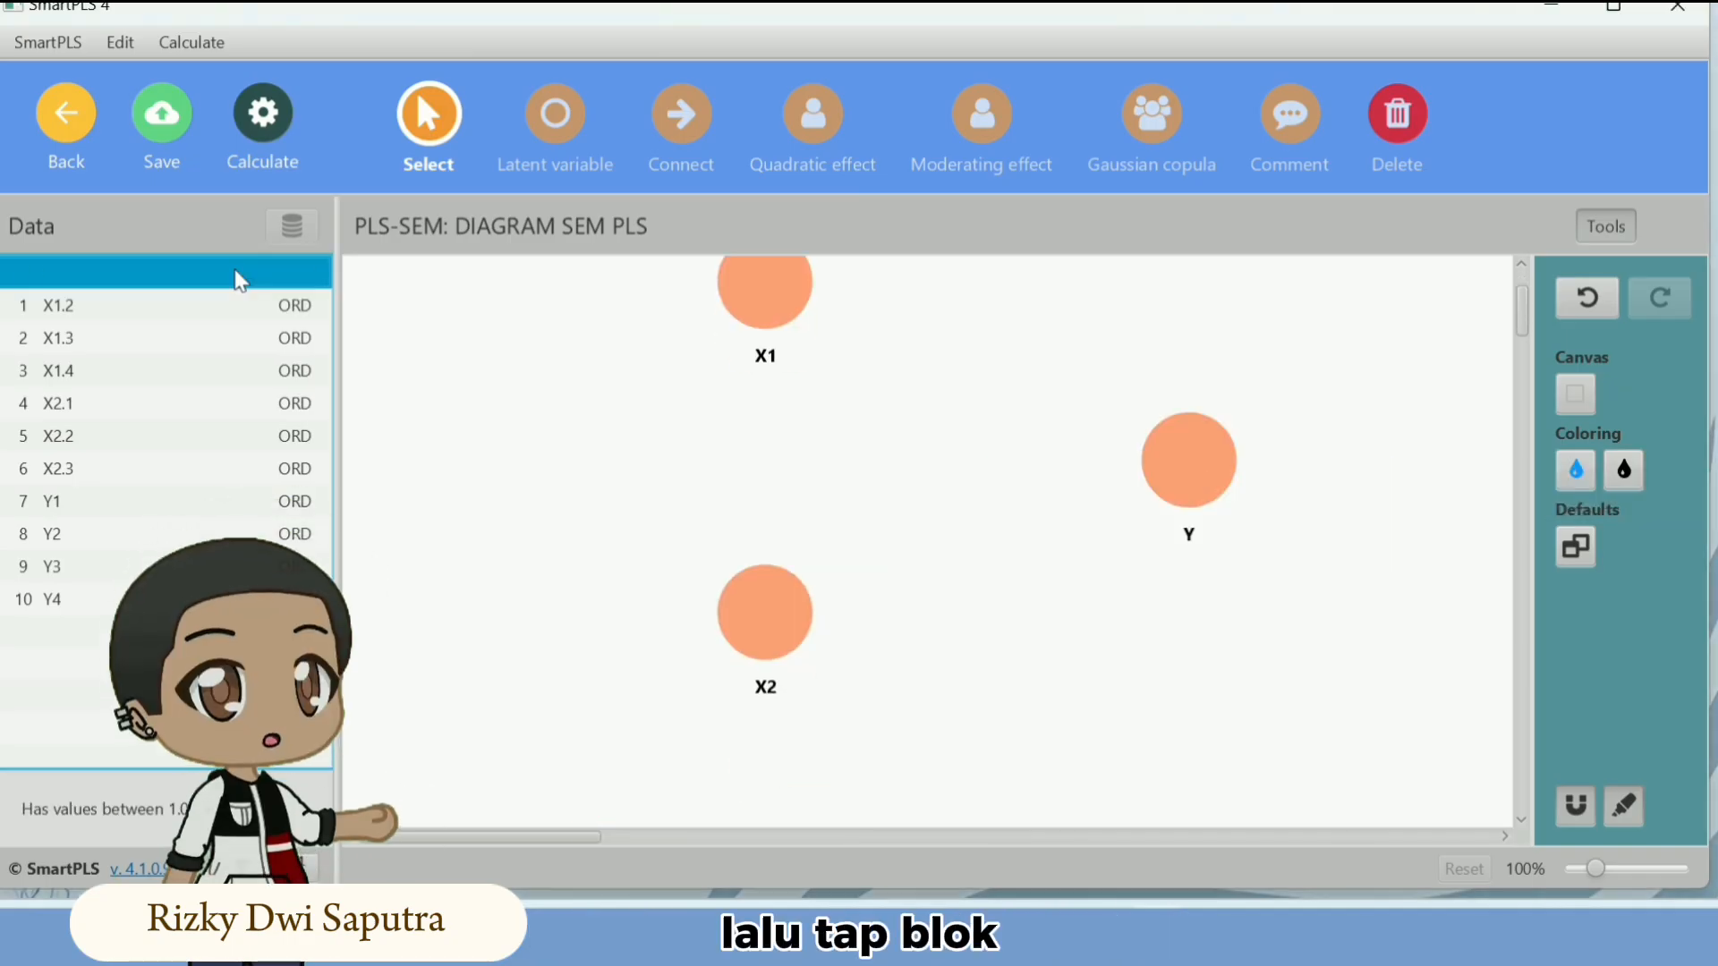
key(shift+Down)
key(shift+Down)
key(shift+Down)
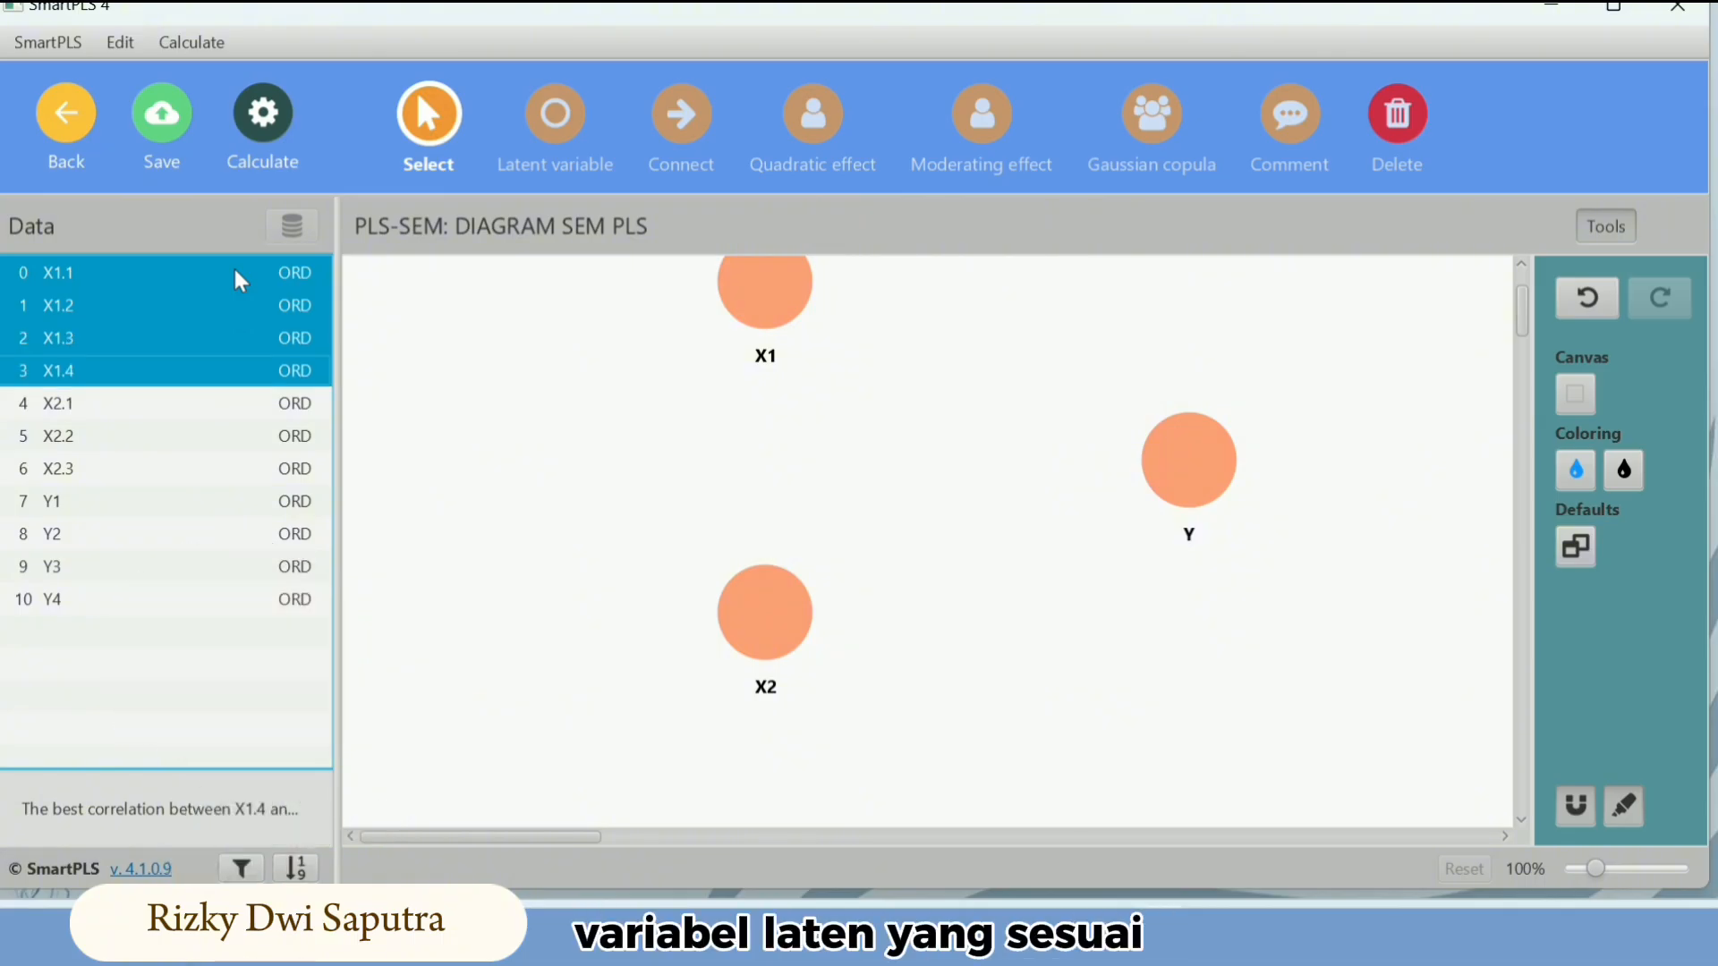
drag(235, 276, 758, 303)
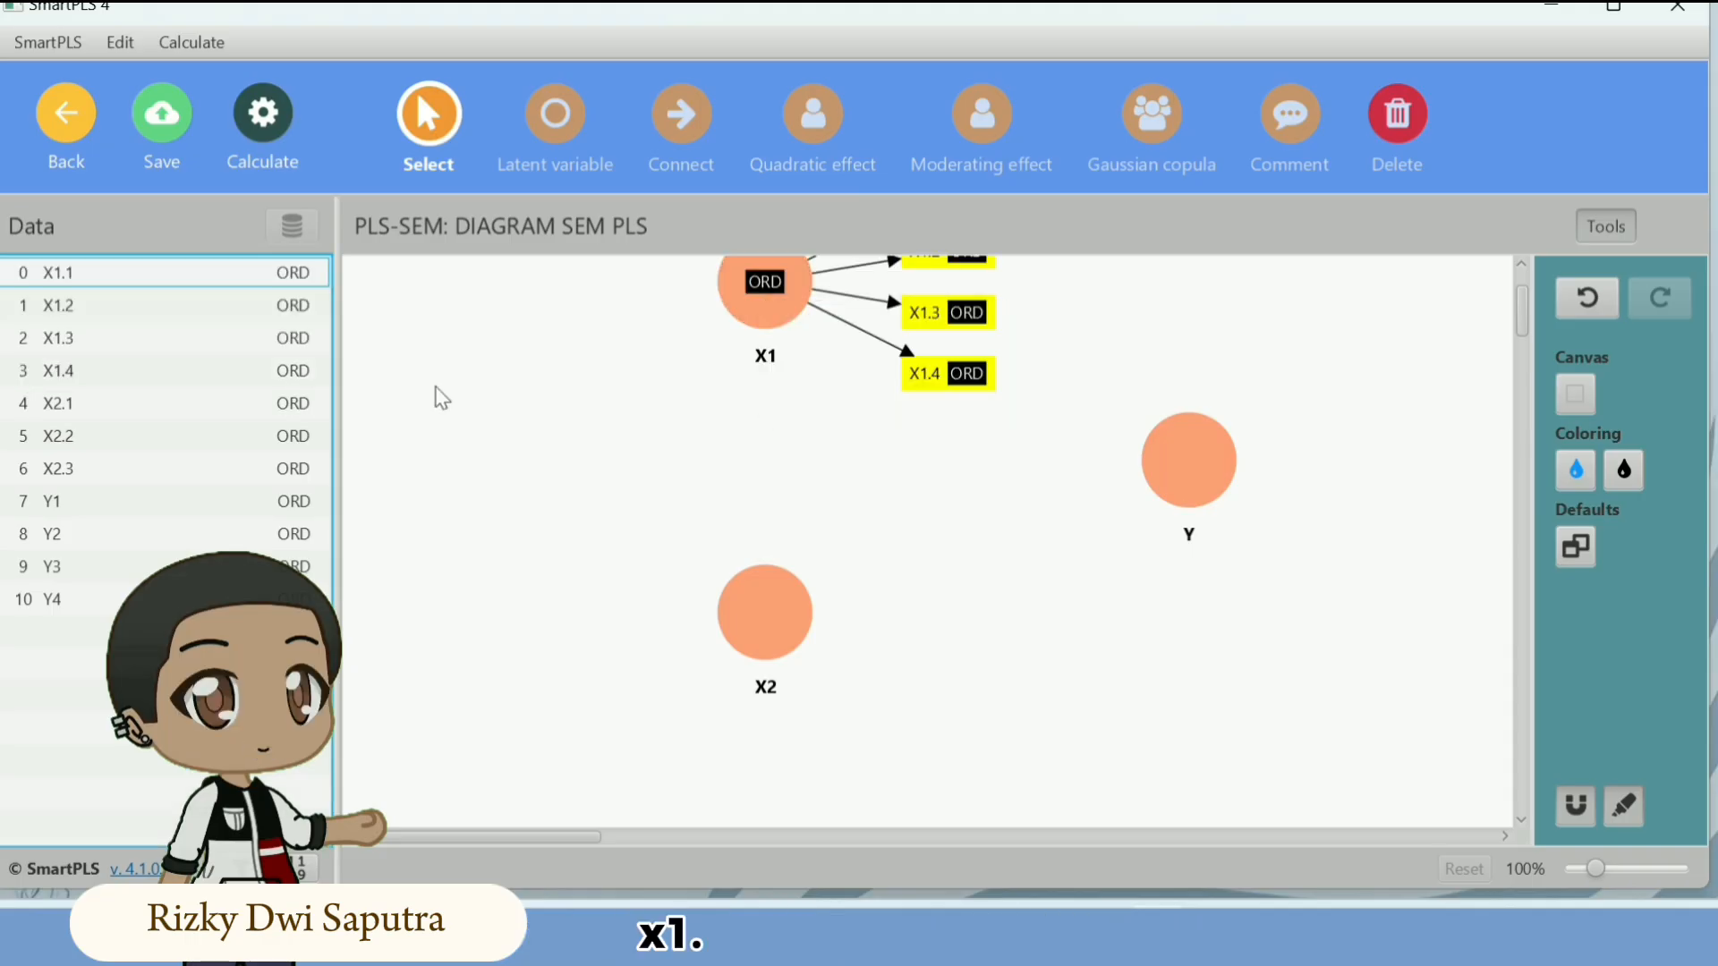
drag(236, 436, 773, 604)
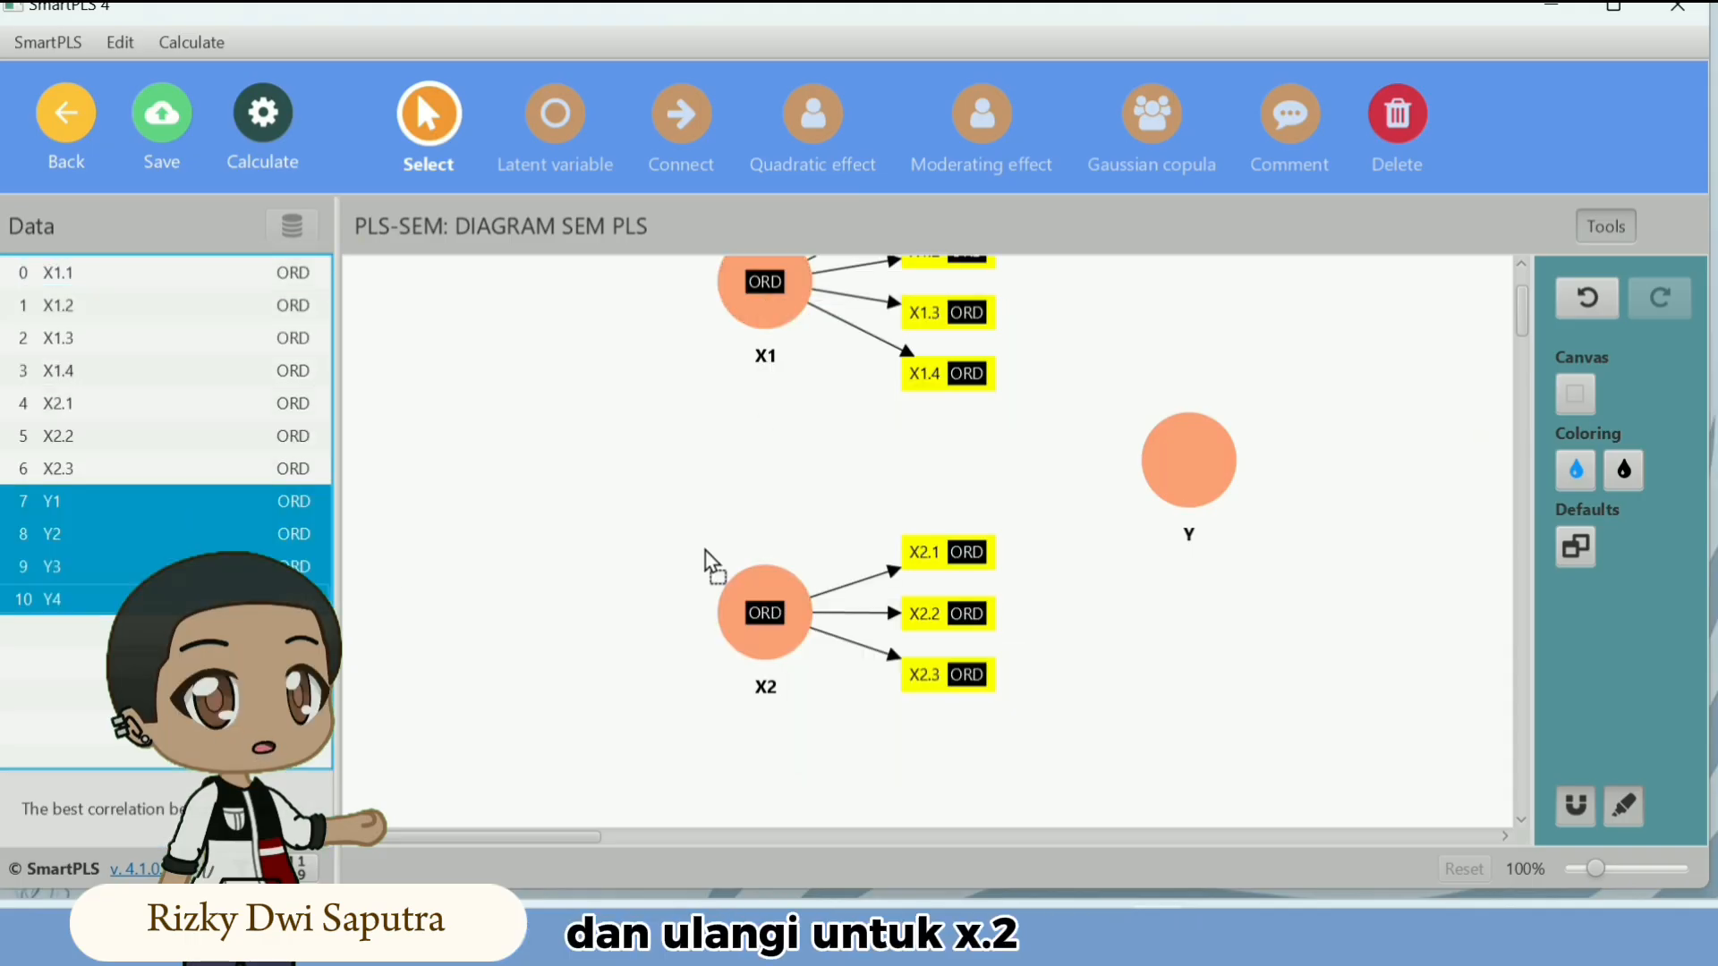
drag(710, 564, 1189, 460)
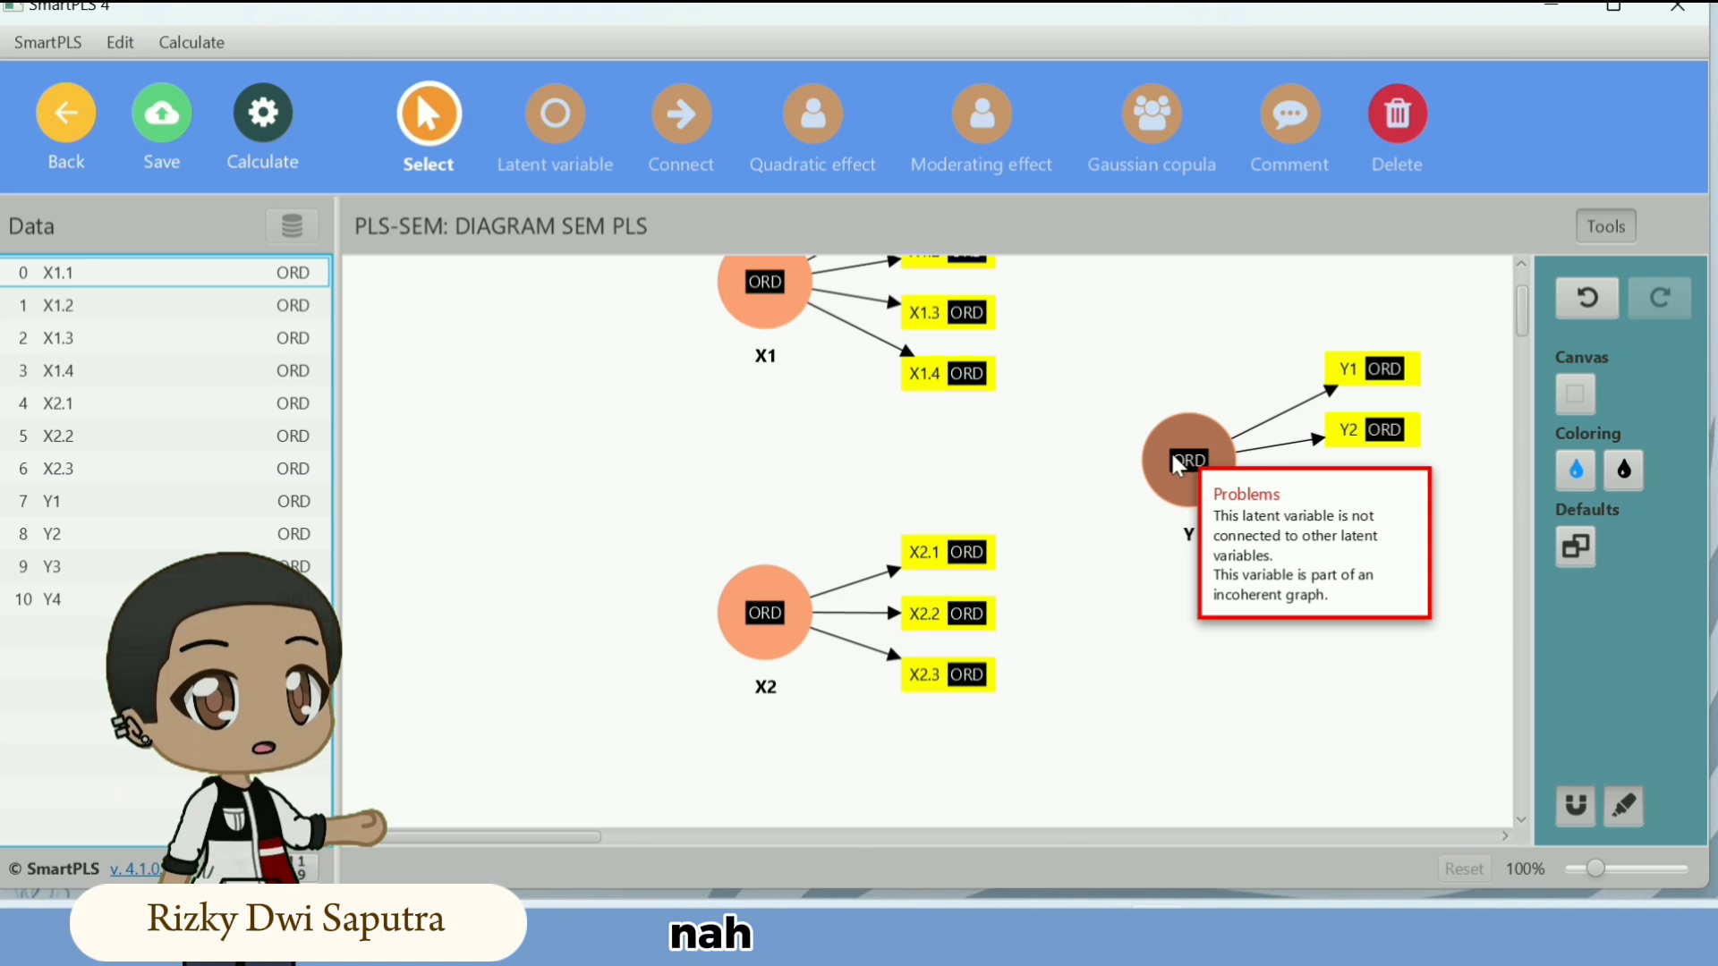
- Align the indicators of latent variables X1 and X2 on the left side of their circles
click(762, 340)
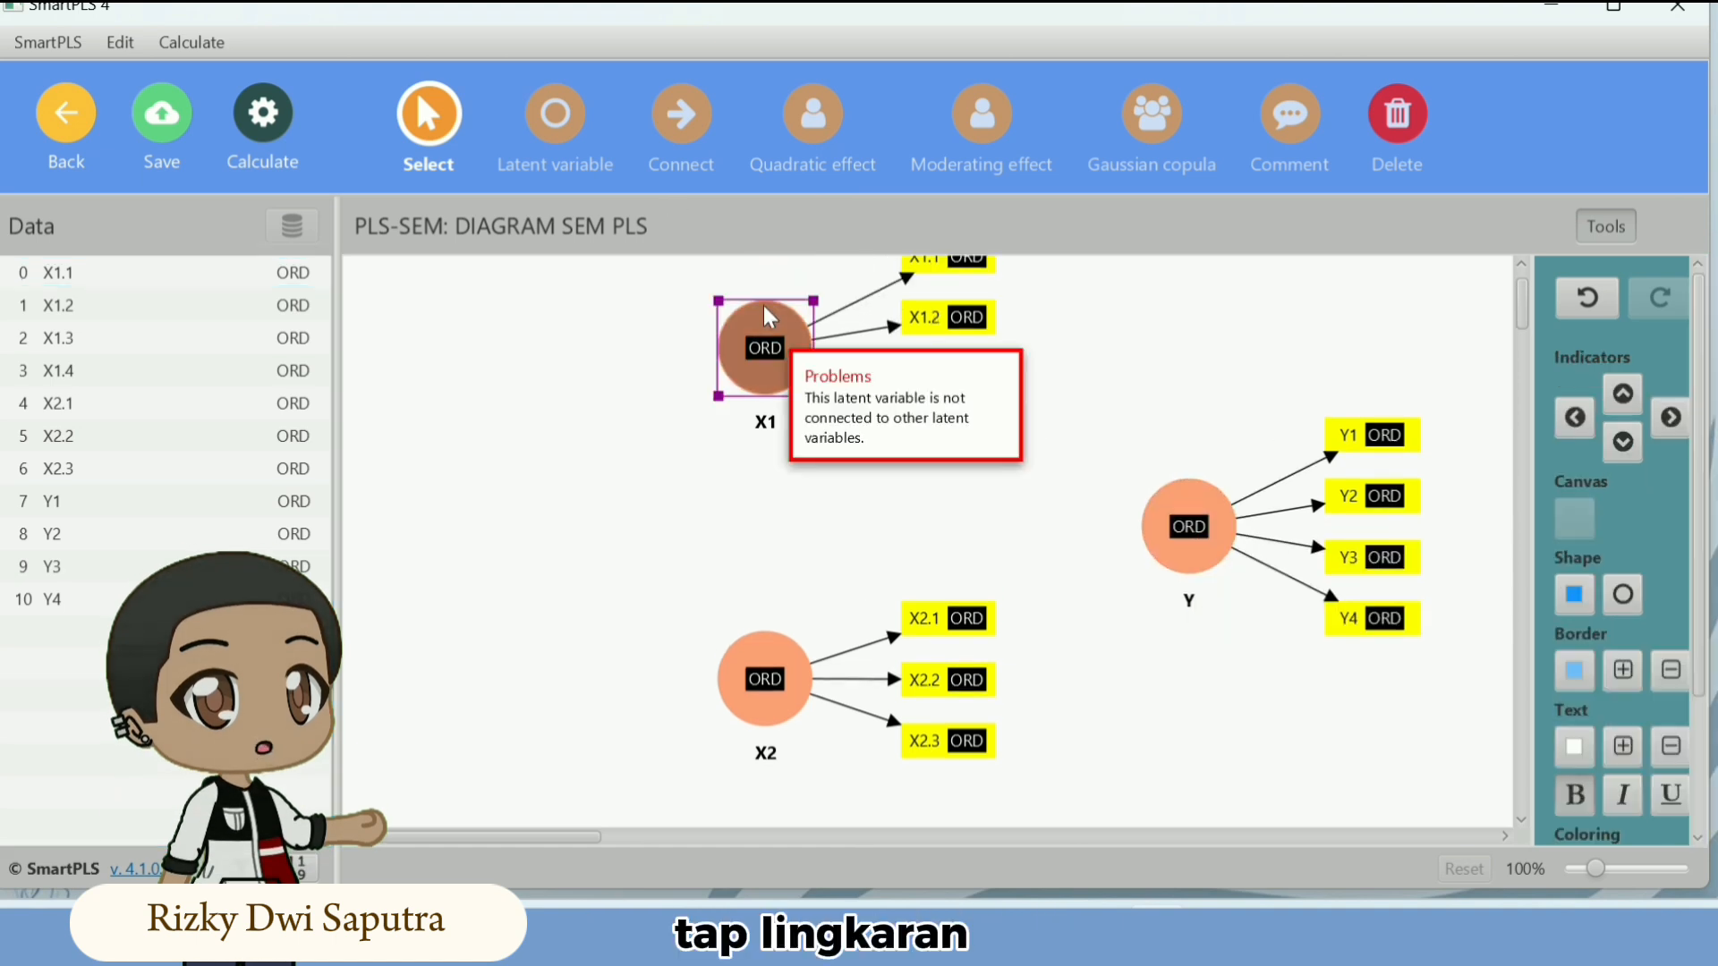
click(1576, 418)
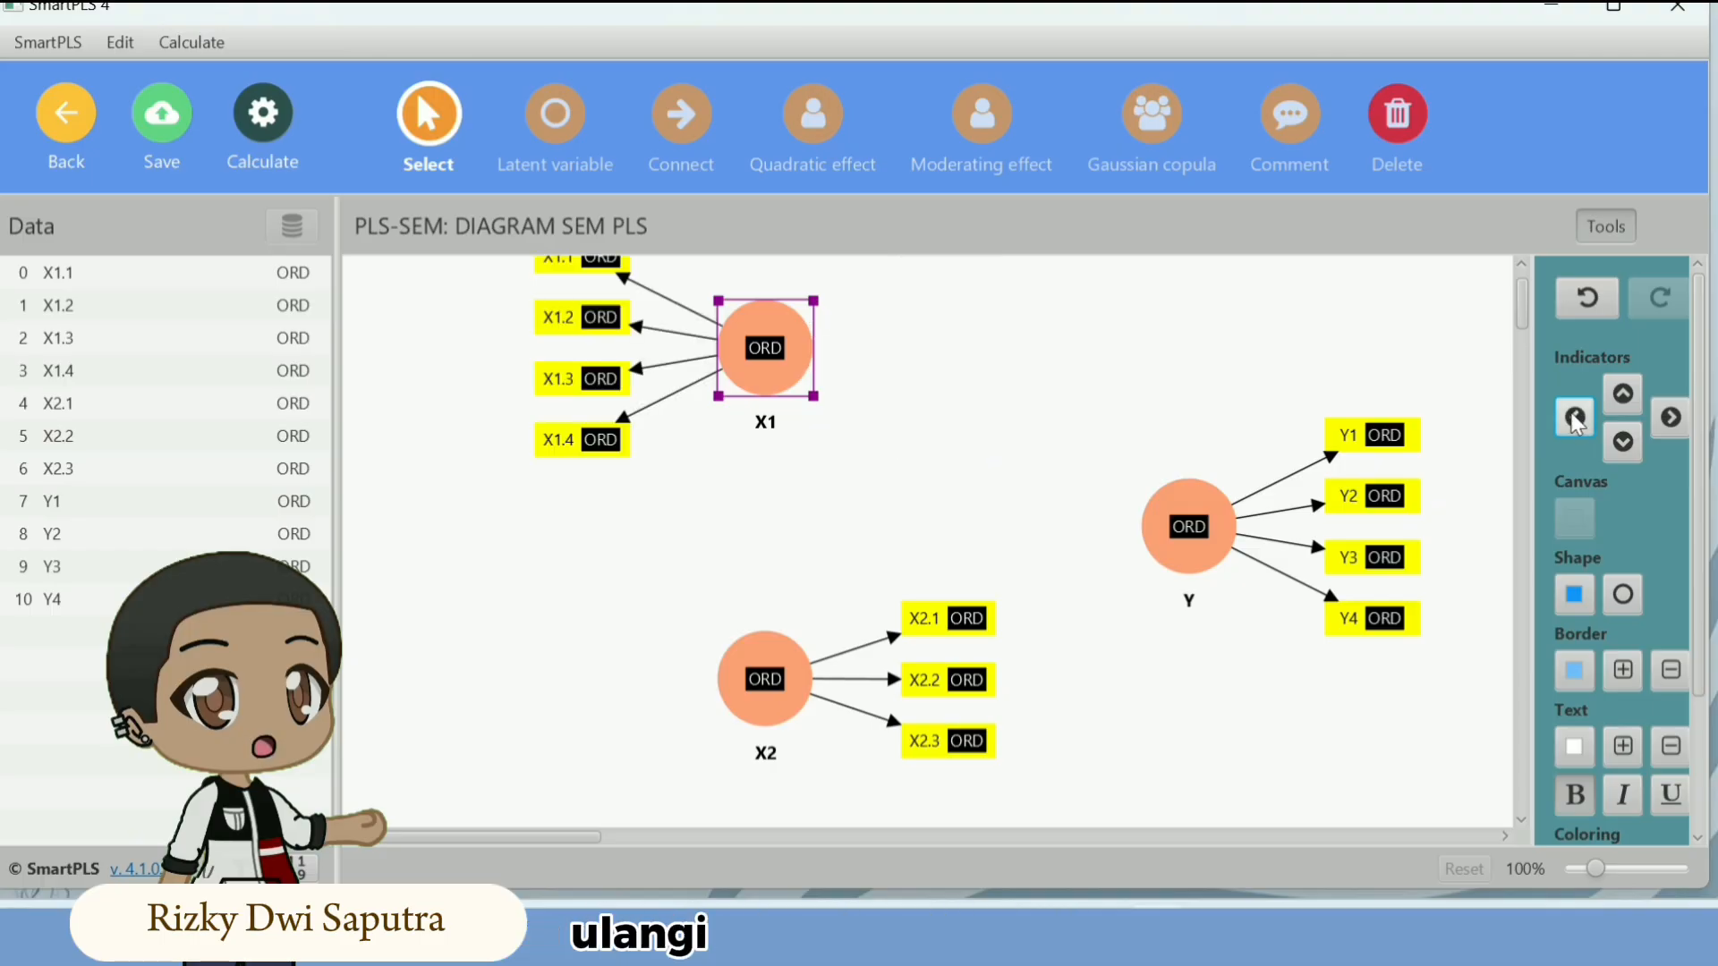
click(765, 679)
click(1574, 418)
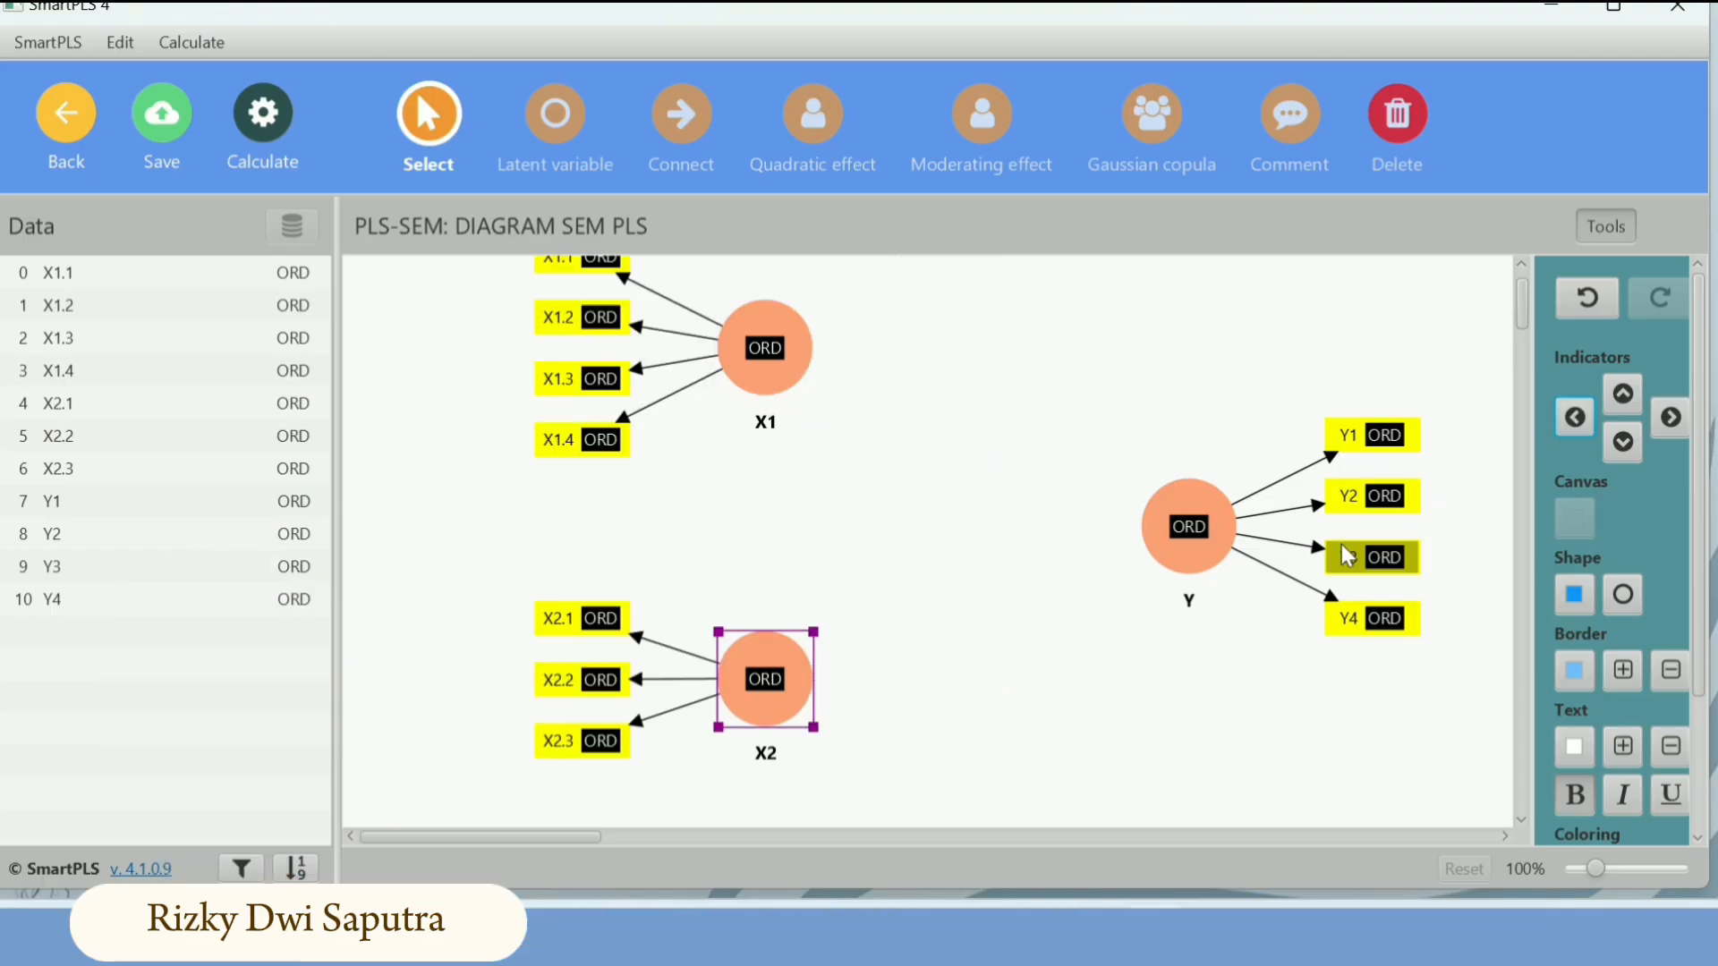
- Connect latent variables X1 and X2 to Y with paths pointing towards Y
click(678, 115)
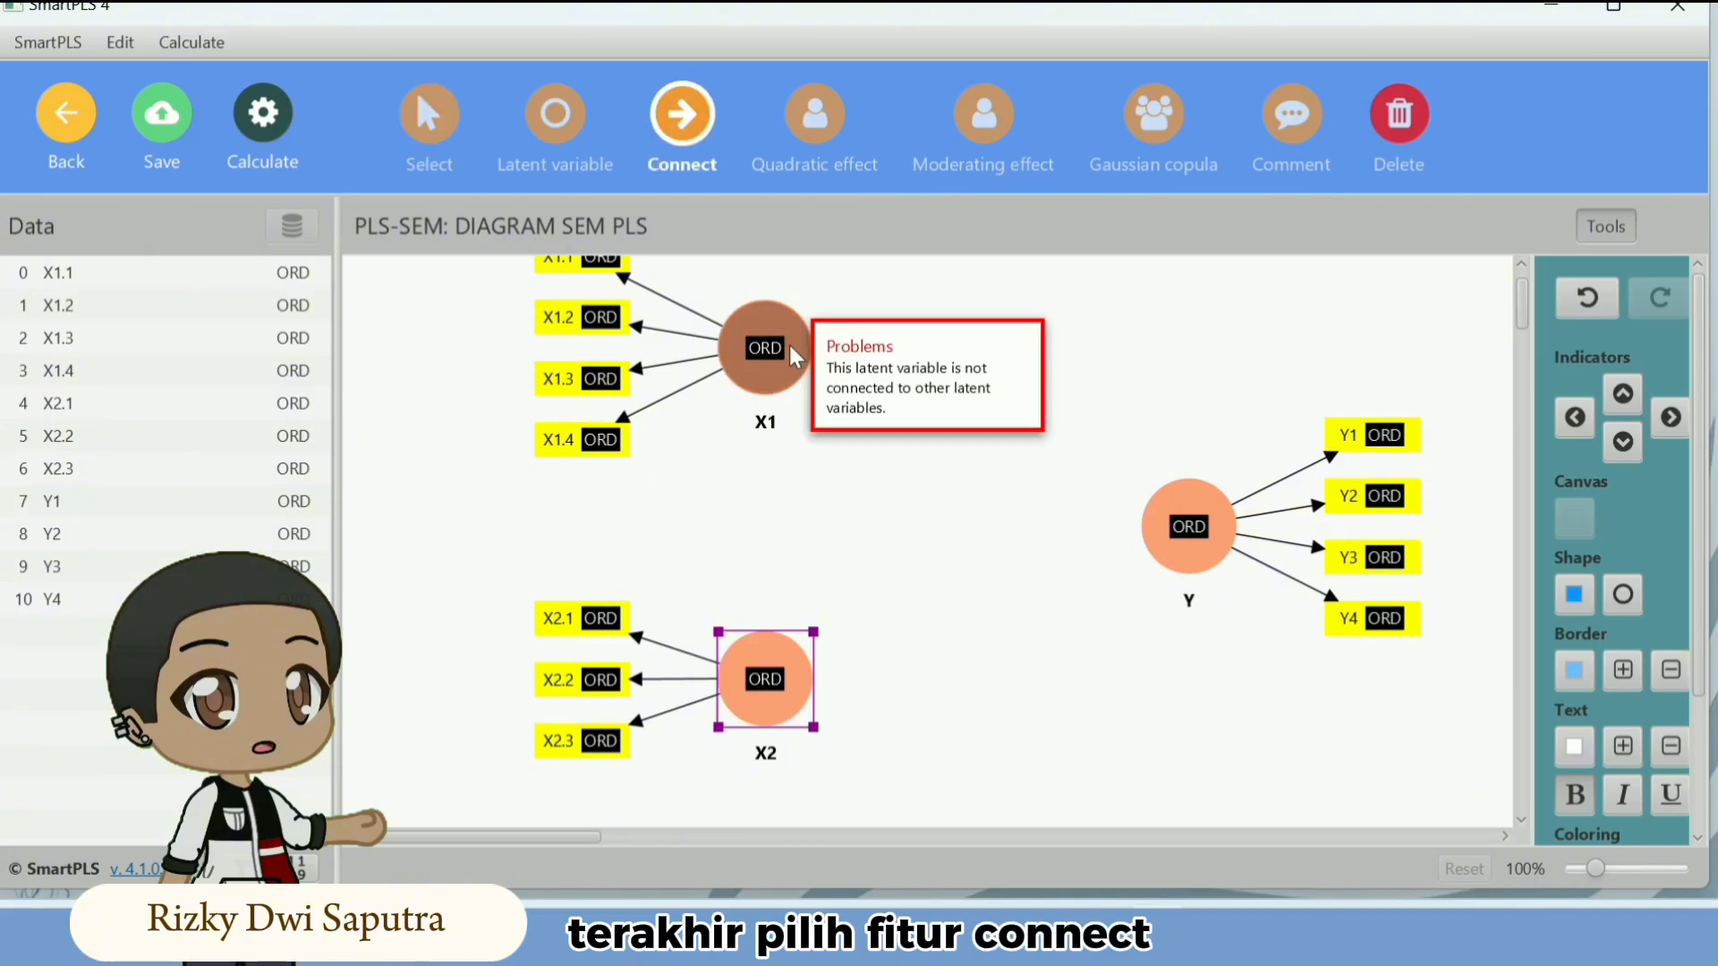
drag(794, 356, 1174, 526)
drag(792, 671, 1162, 549)
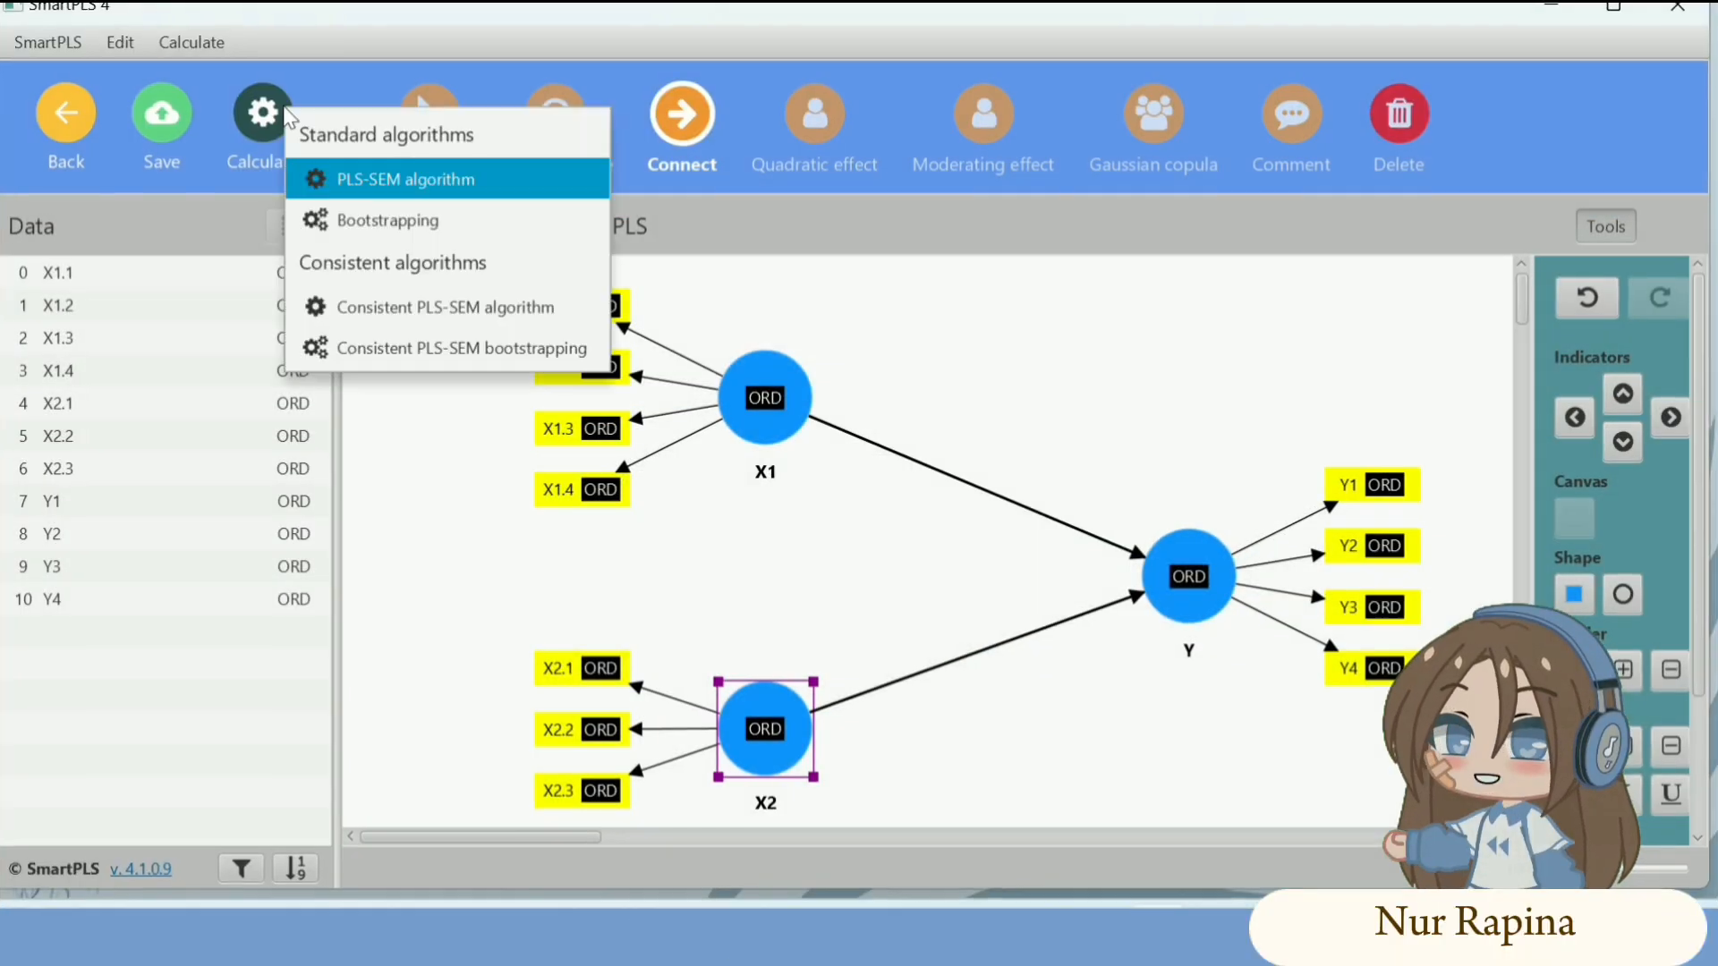
- Run the PLS-SEM algorithm with the Path weighting scheme, standardized results and default initial weights, opening the report
click(397, 176)
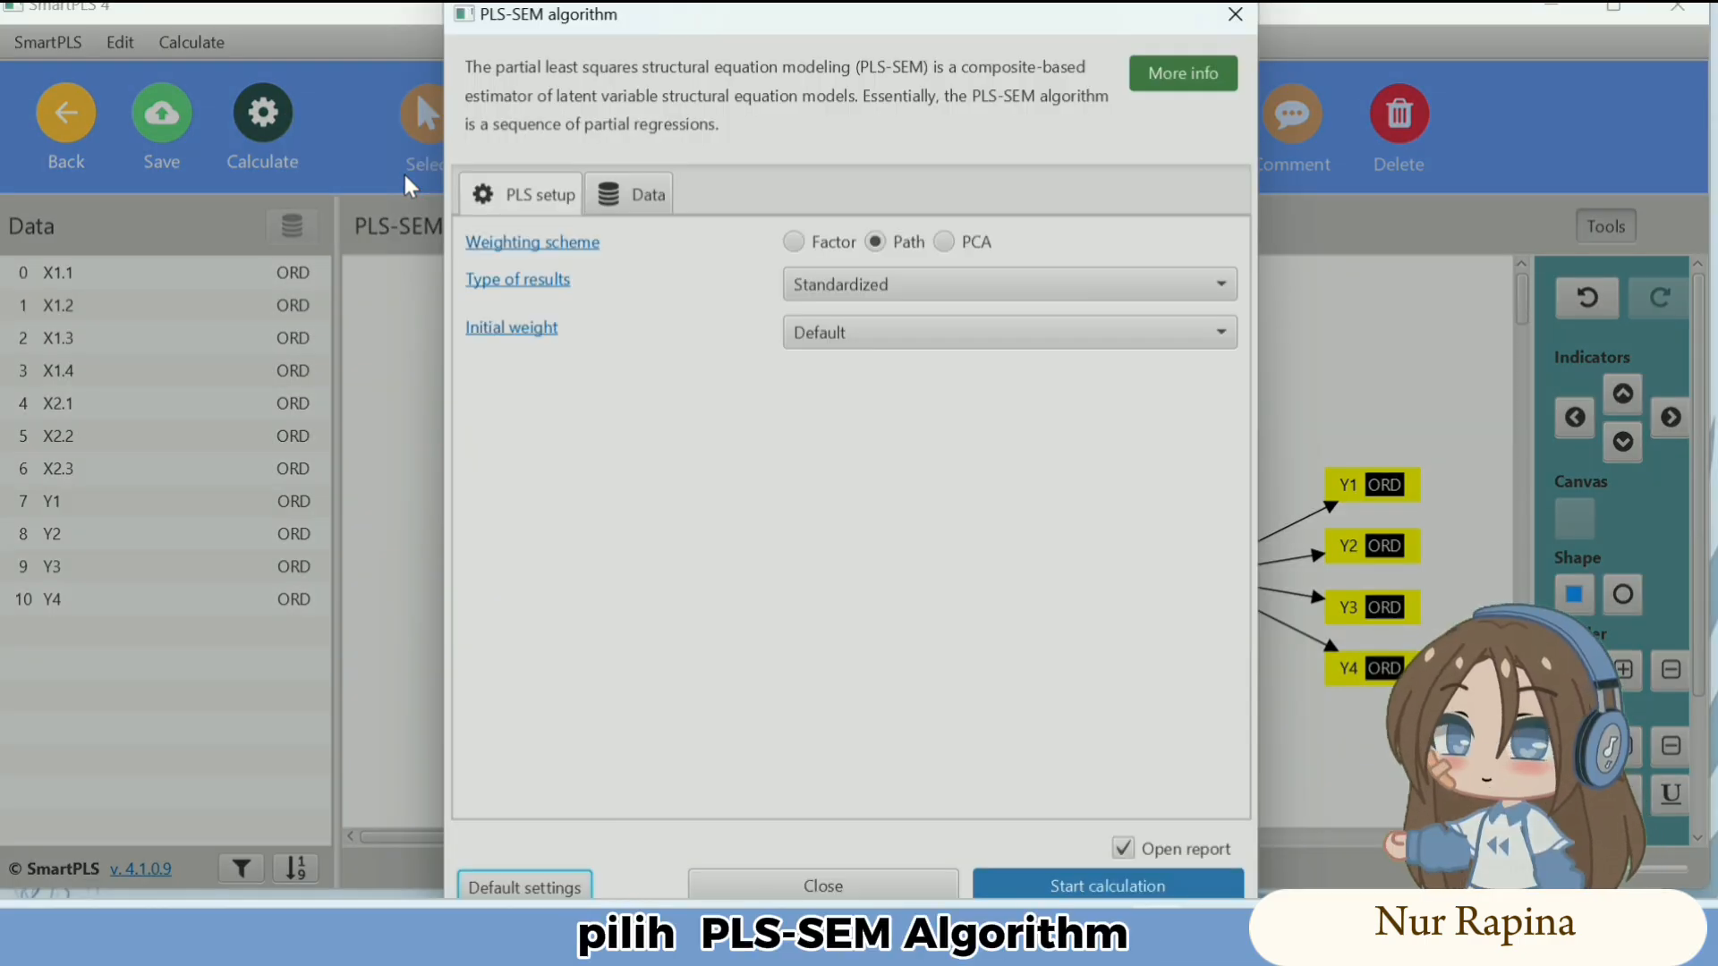
click(1063, 886)
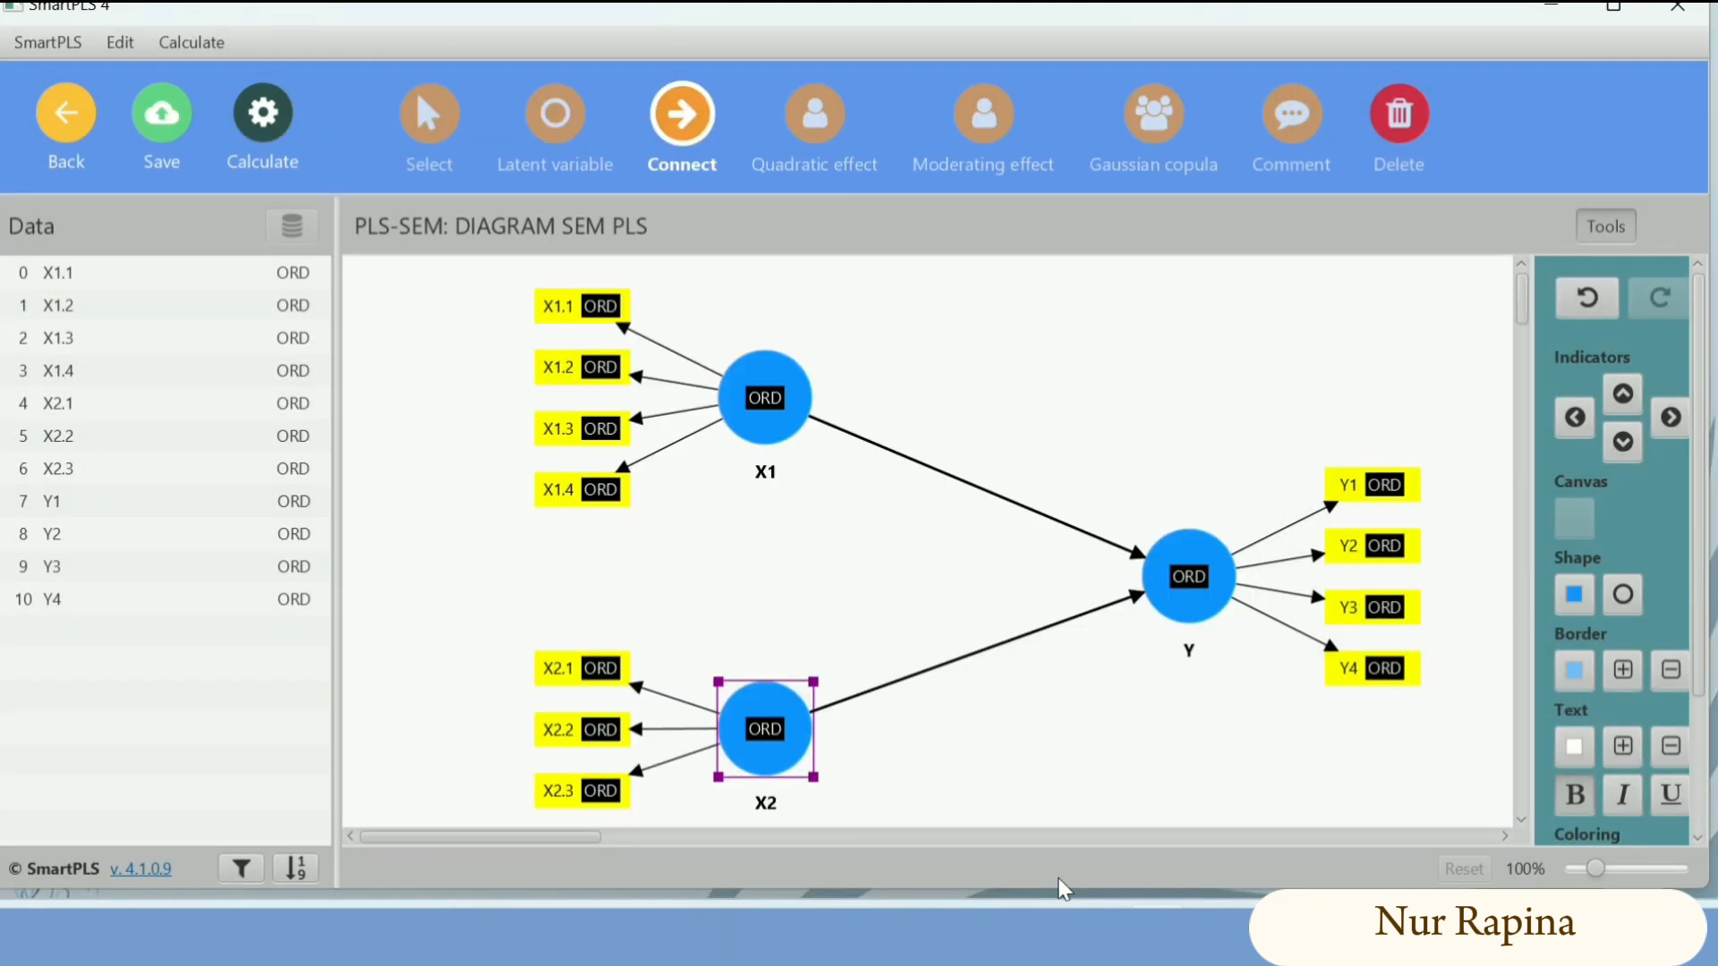
scroll(952, 582, down, 1)
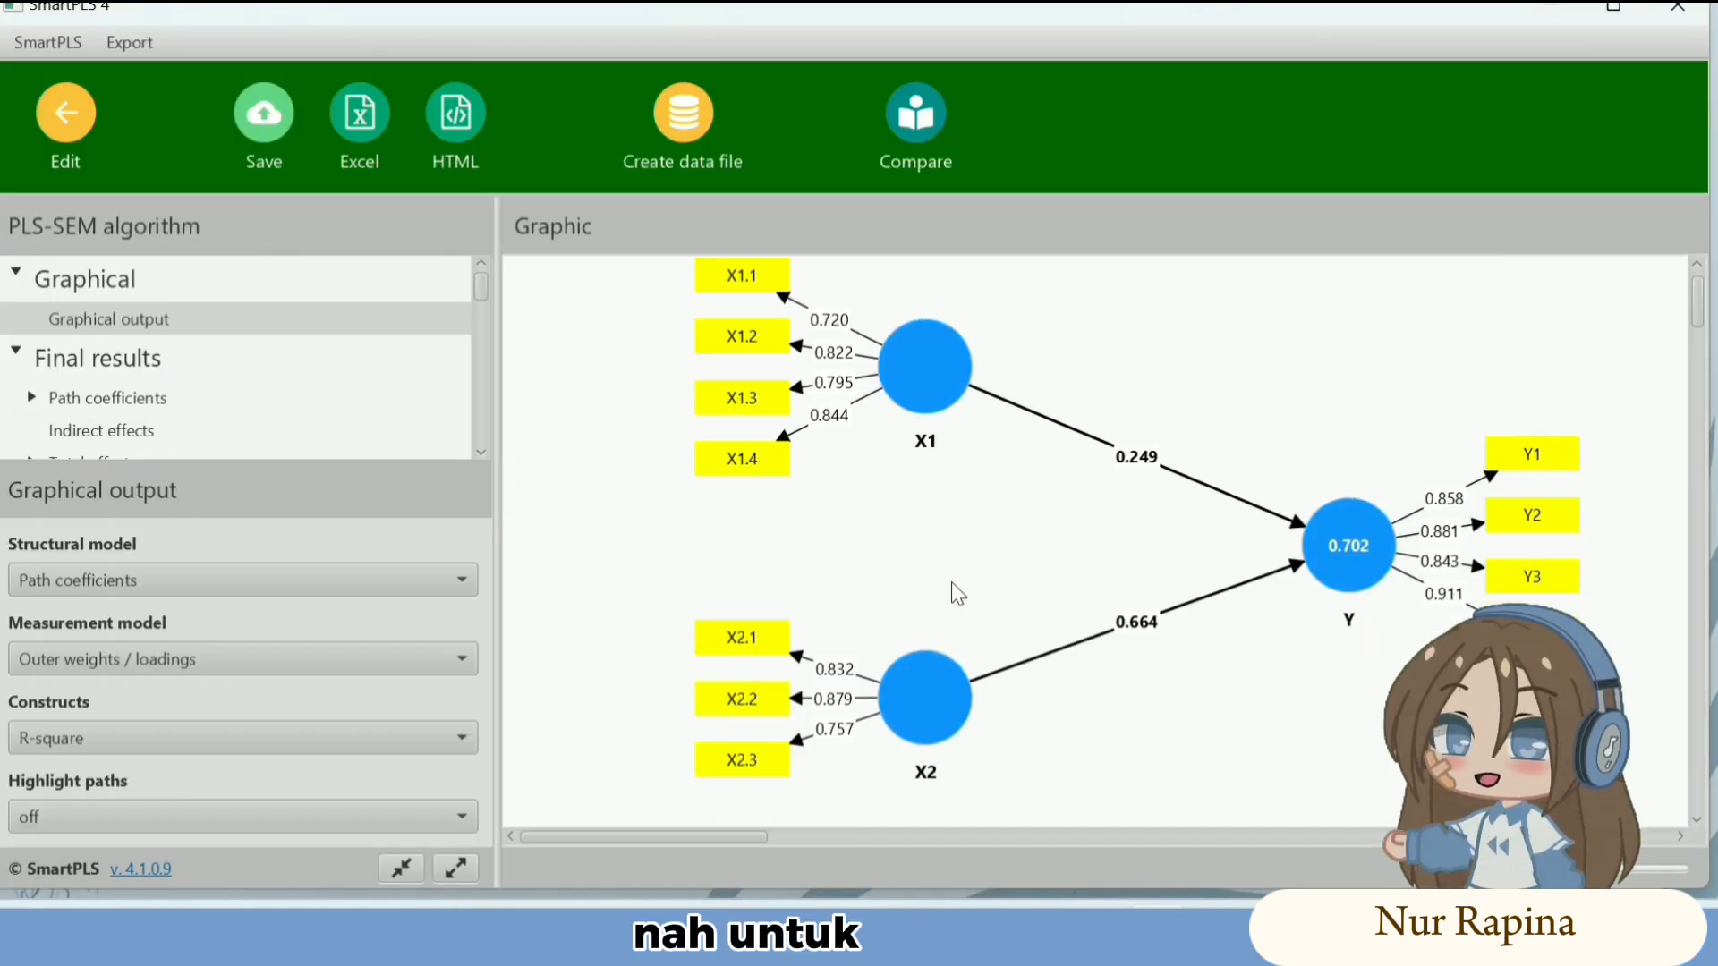
- Examine the path coefficients, the total effects list and the outer loadings in the final results
click(56, 396)
click(92, 564)
click(115, 630)
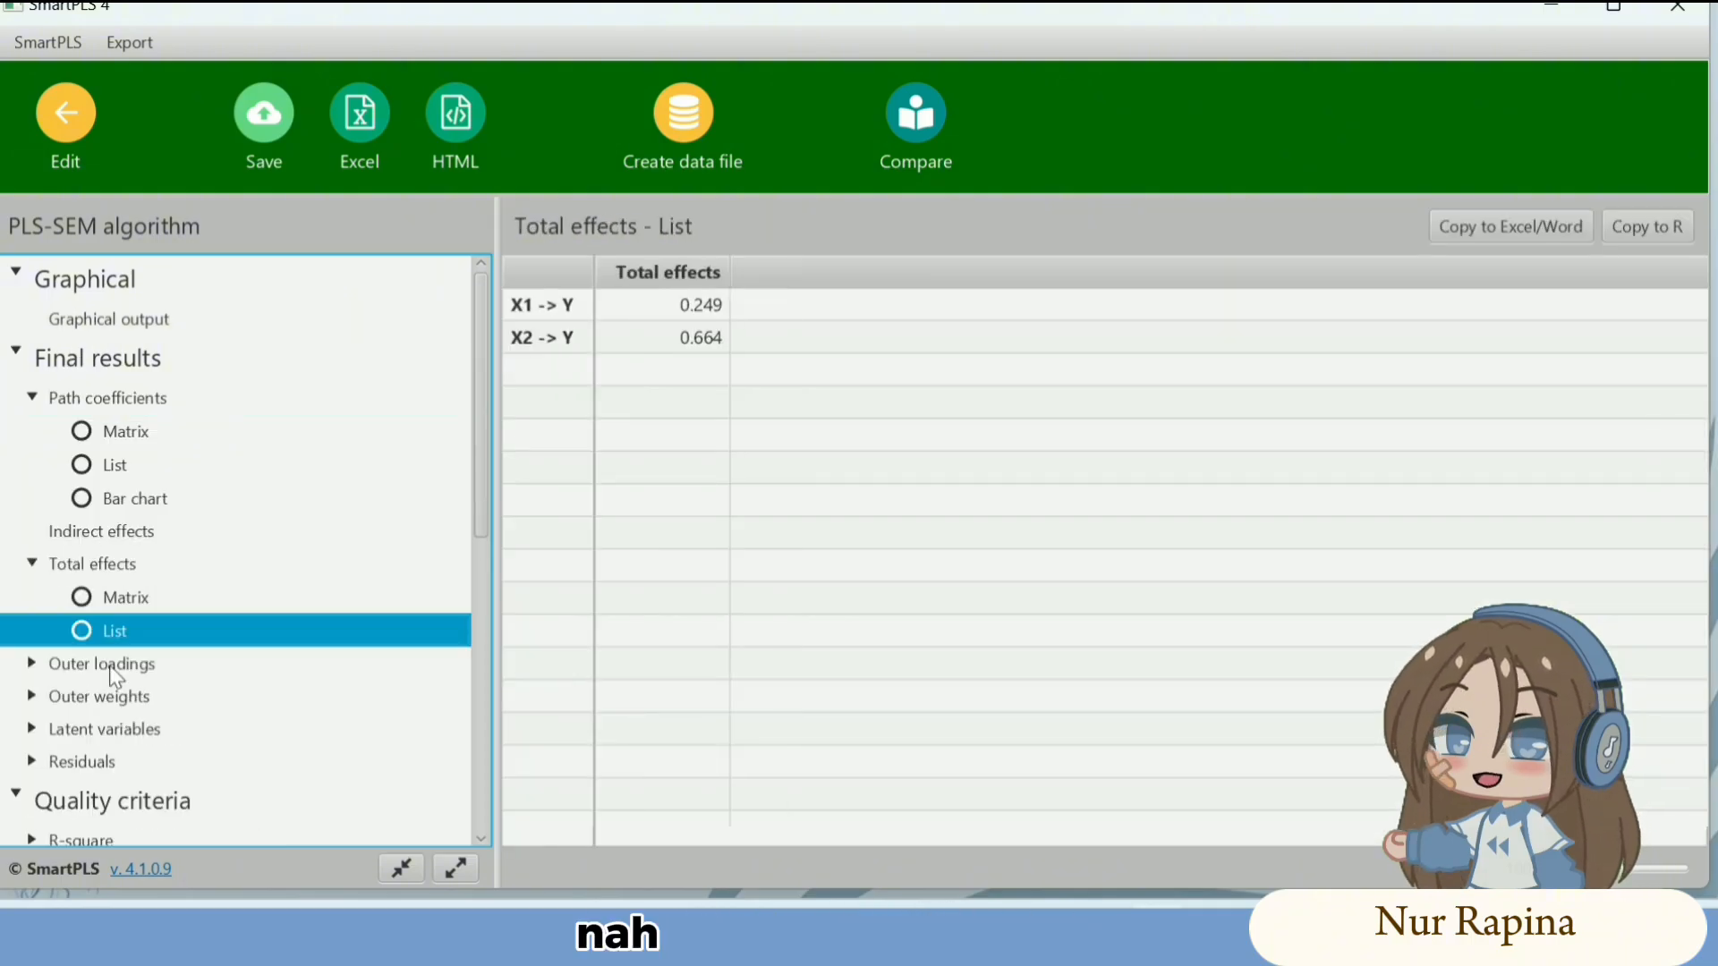
click(102, 663)
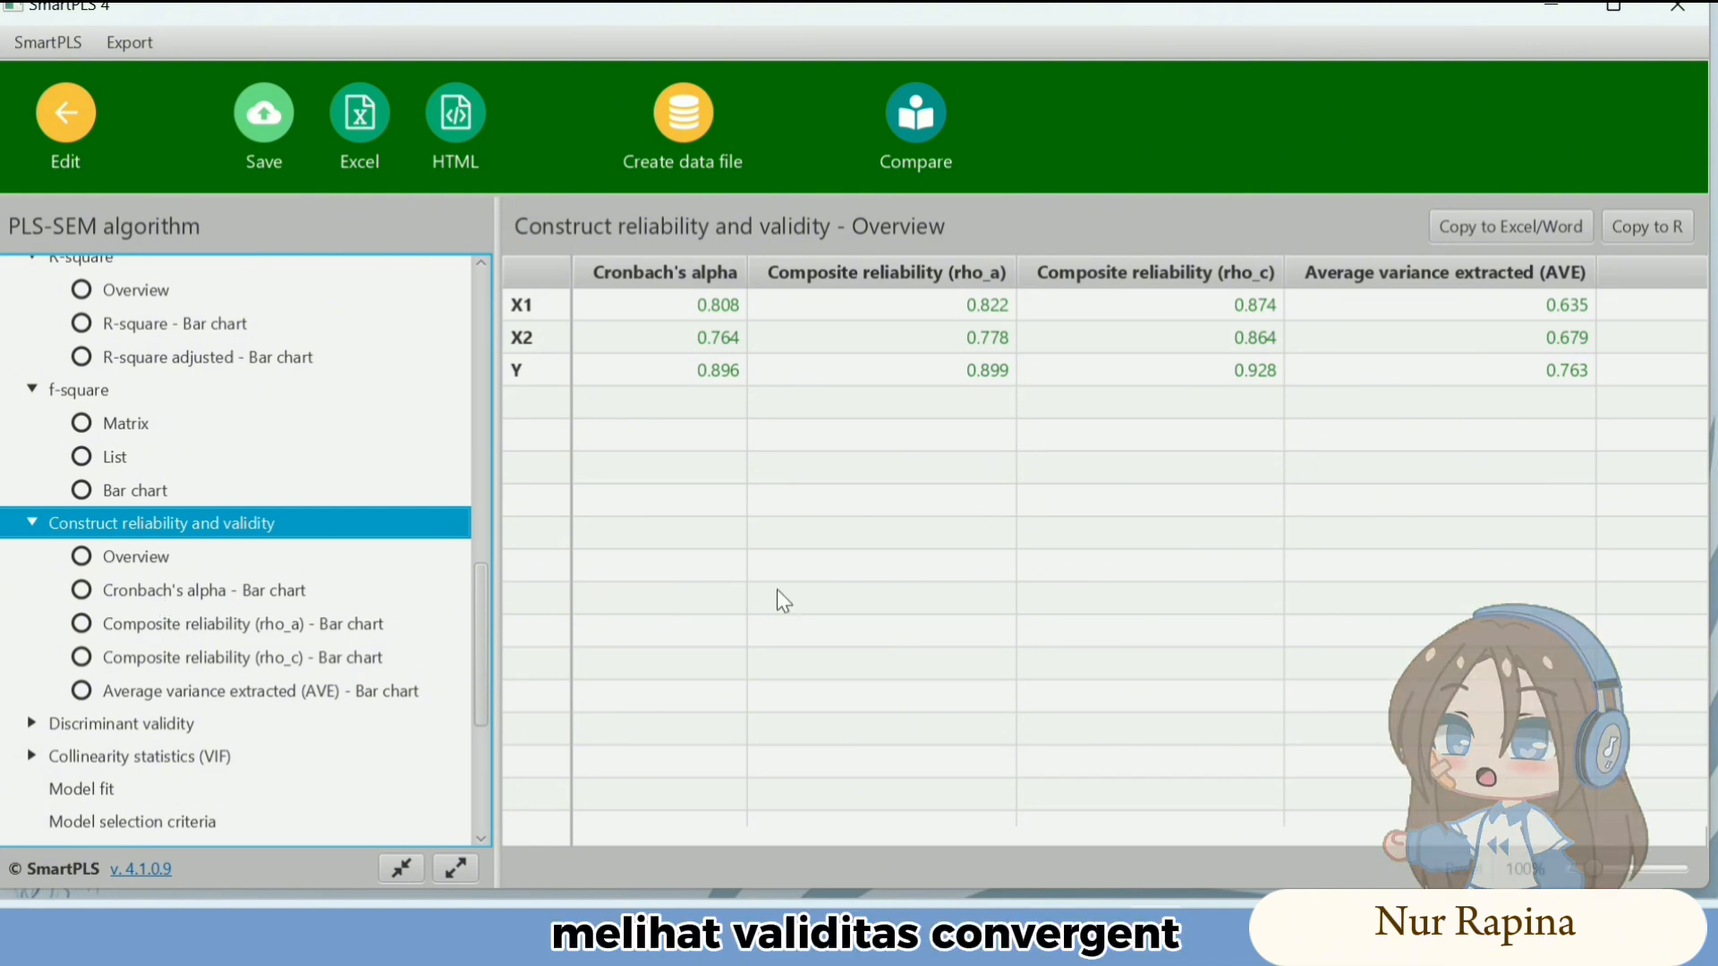
- Examine the discriminant validity results, including the HTMT list, Fornell-Larcker criterion and cross loadings, plus the collinearity statistics (VIF)
click(121, 723)
scroll(195, 723, down, 4)
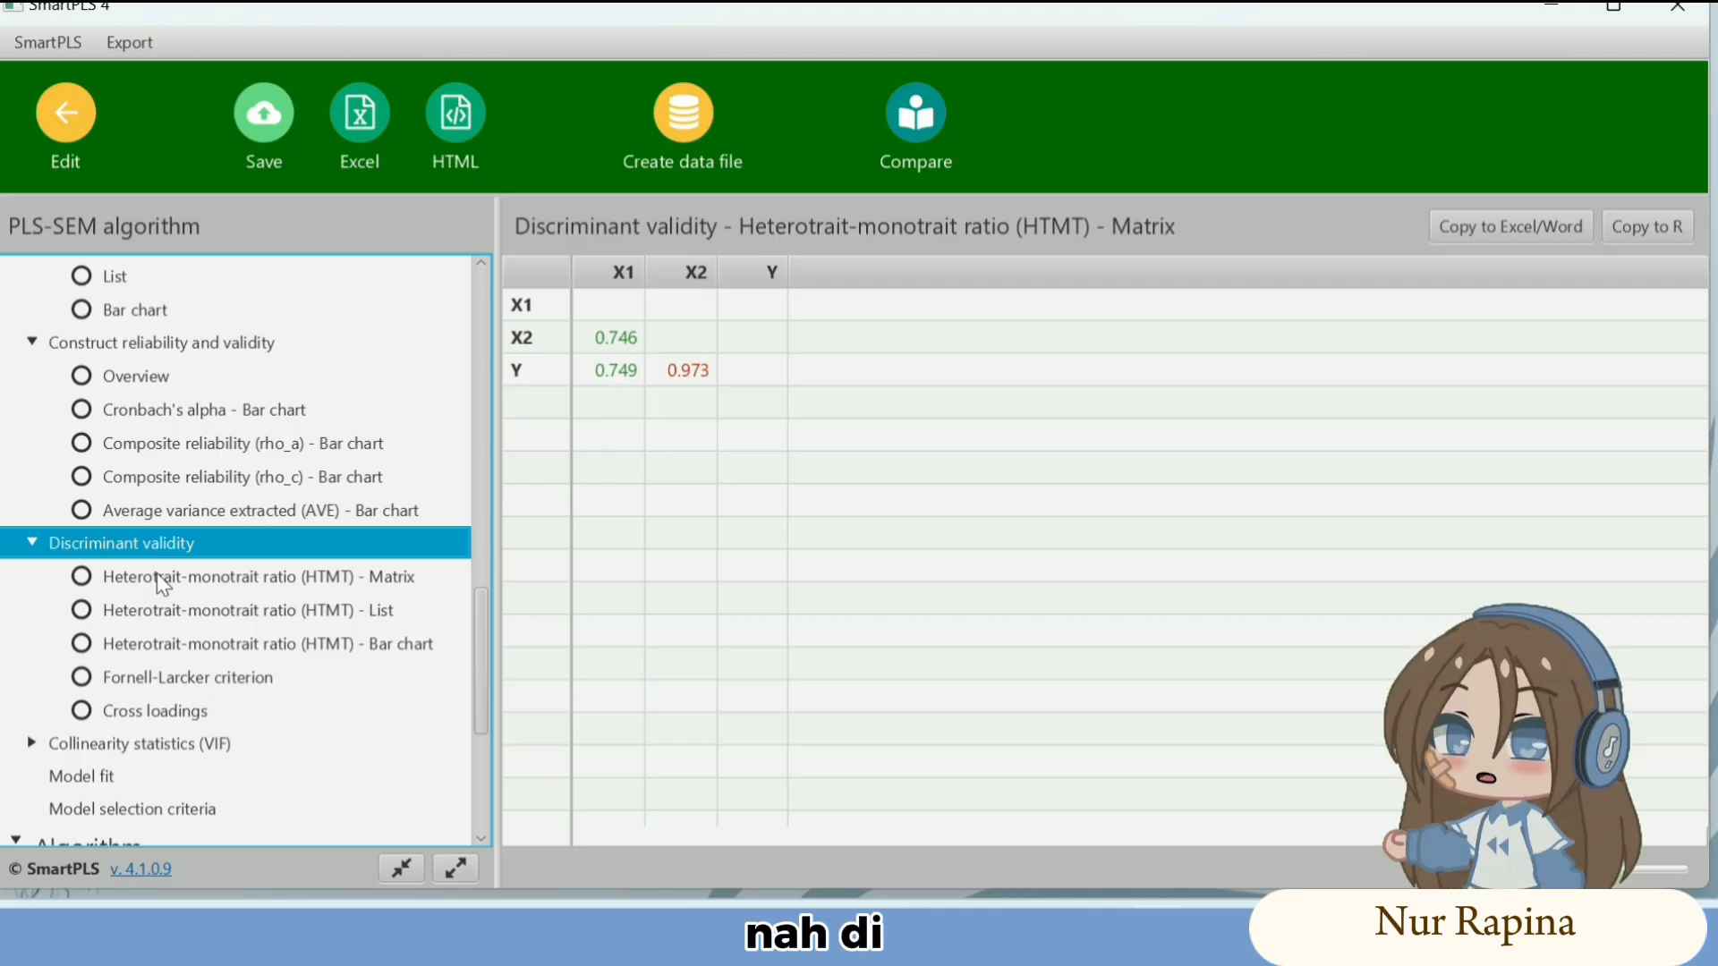
click(164, 615)
click(179, 653)
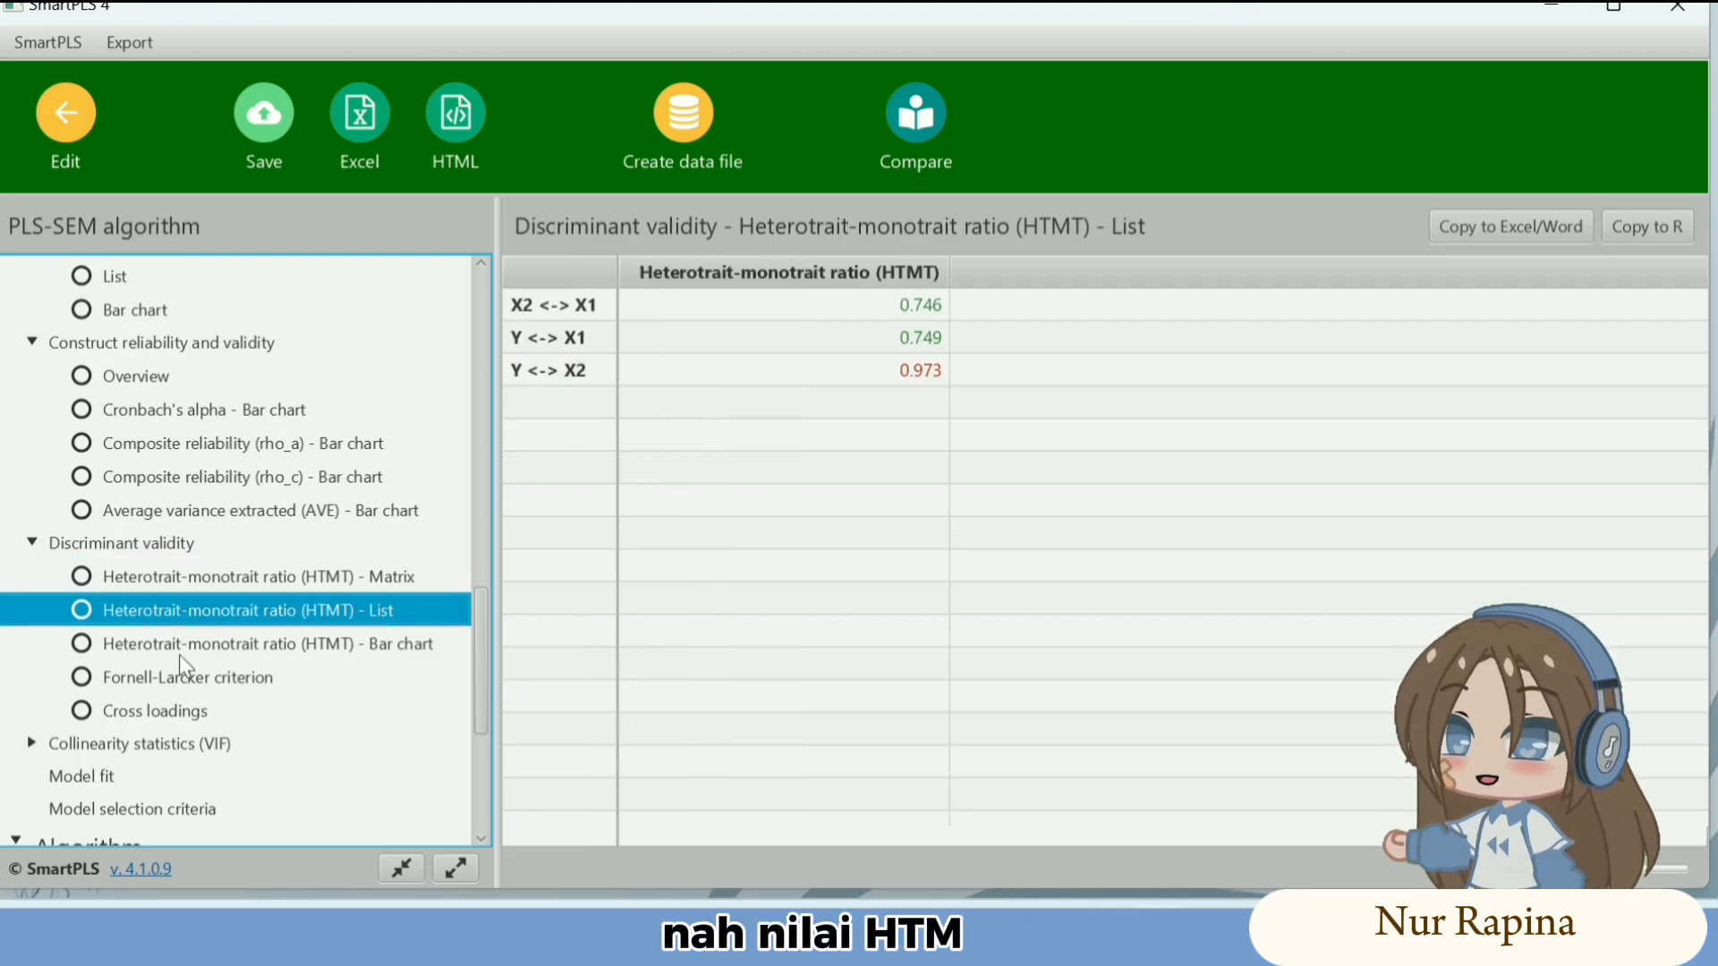
click(179, 653)
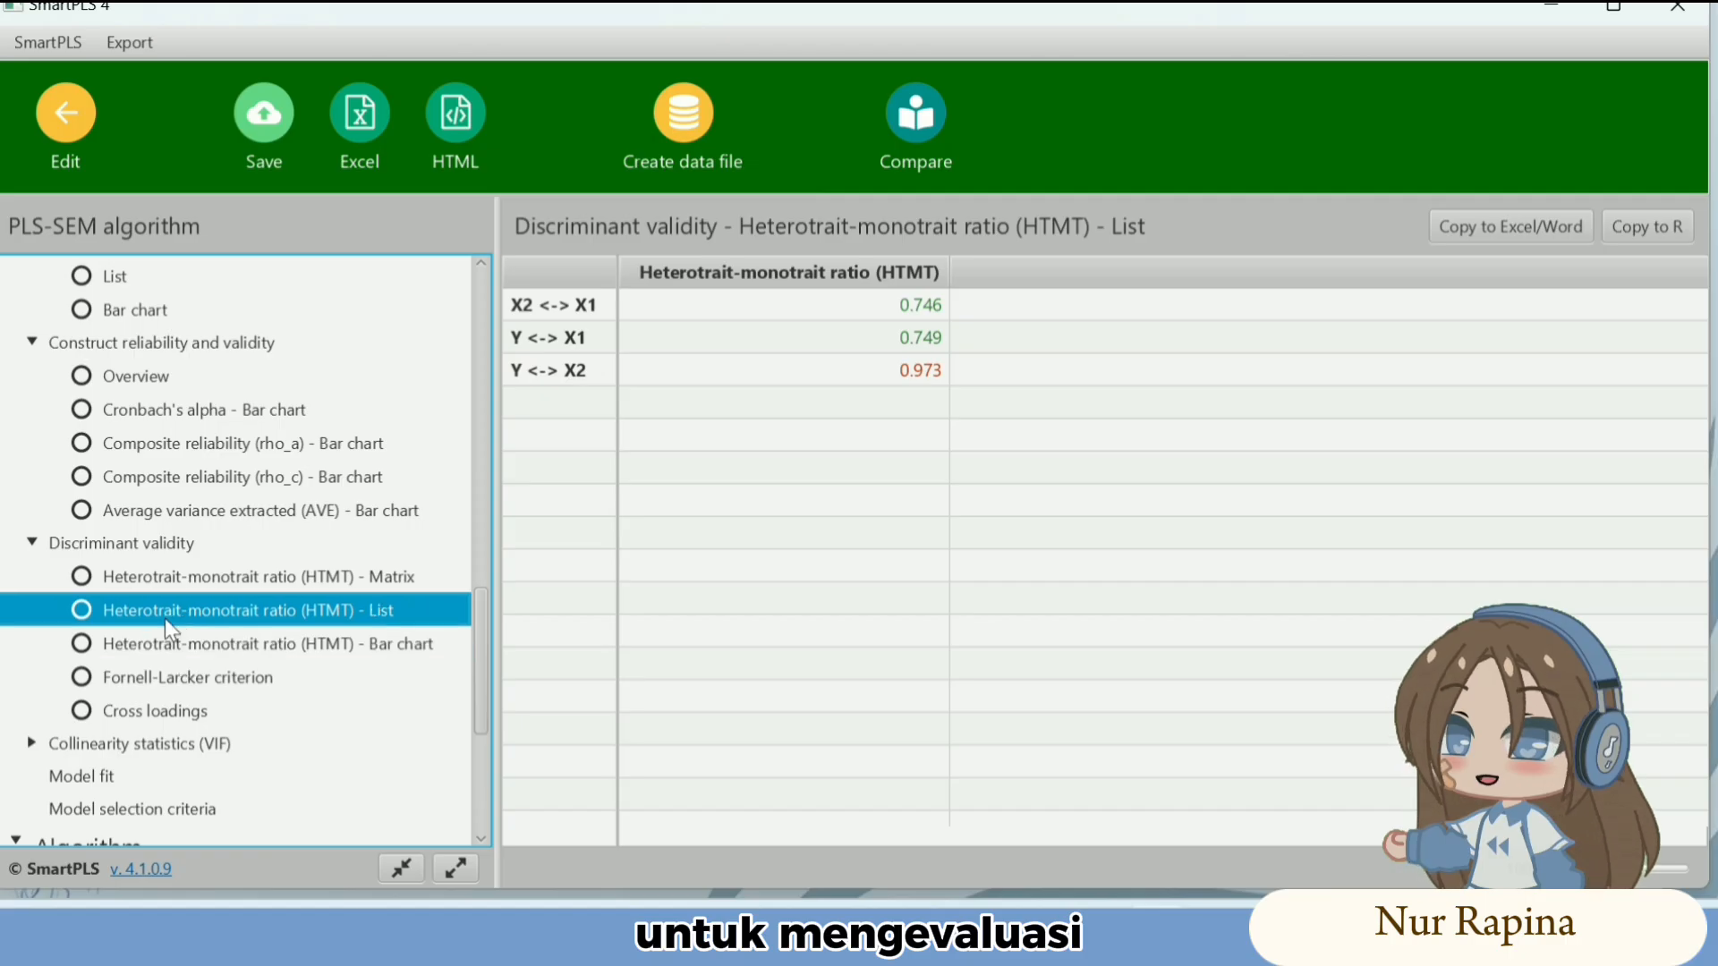
click(179, 653)
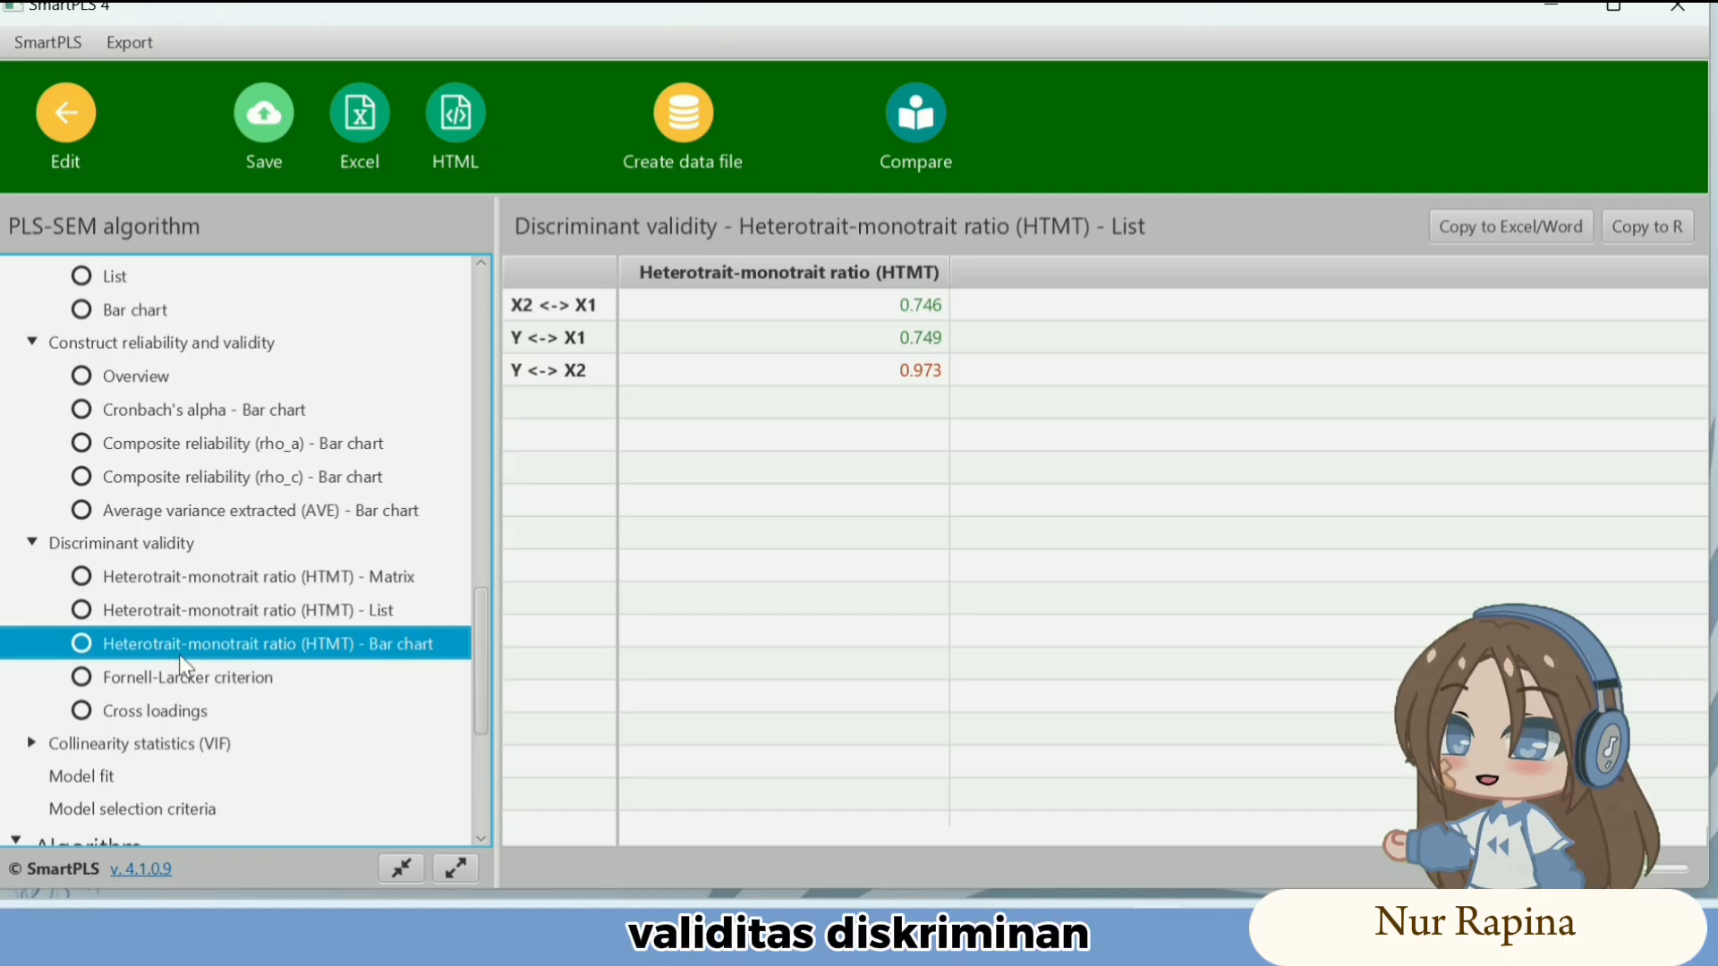
click(179, 684)
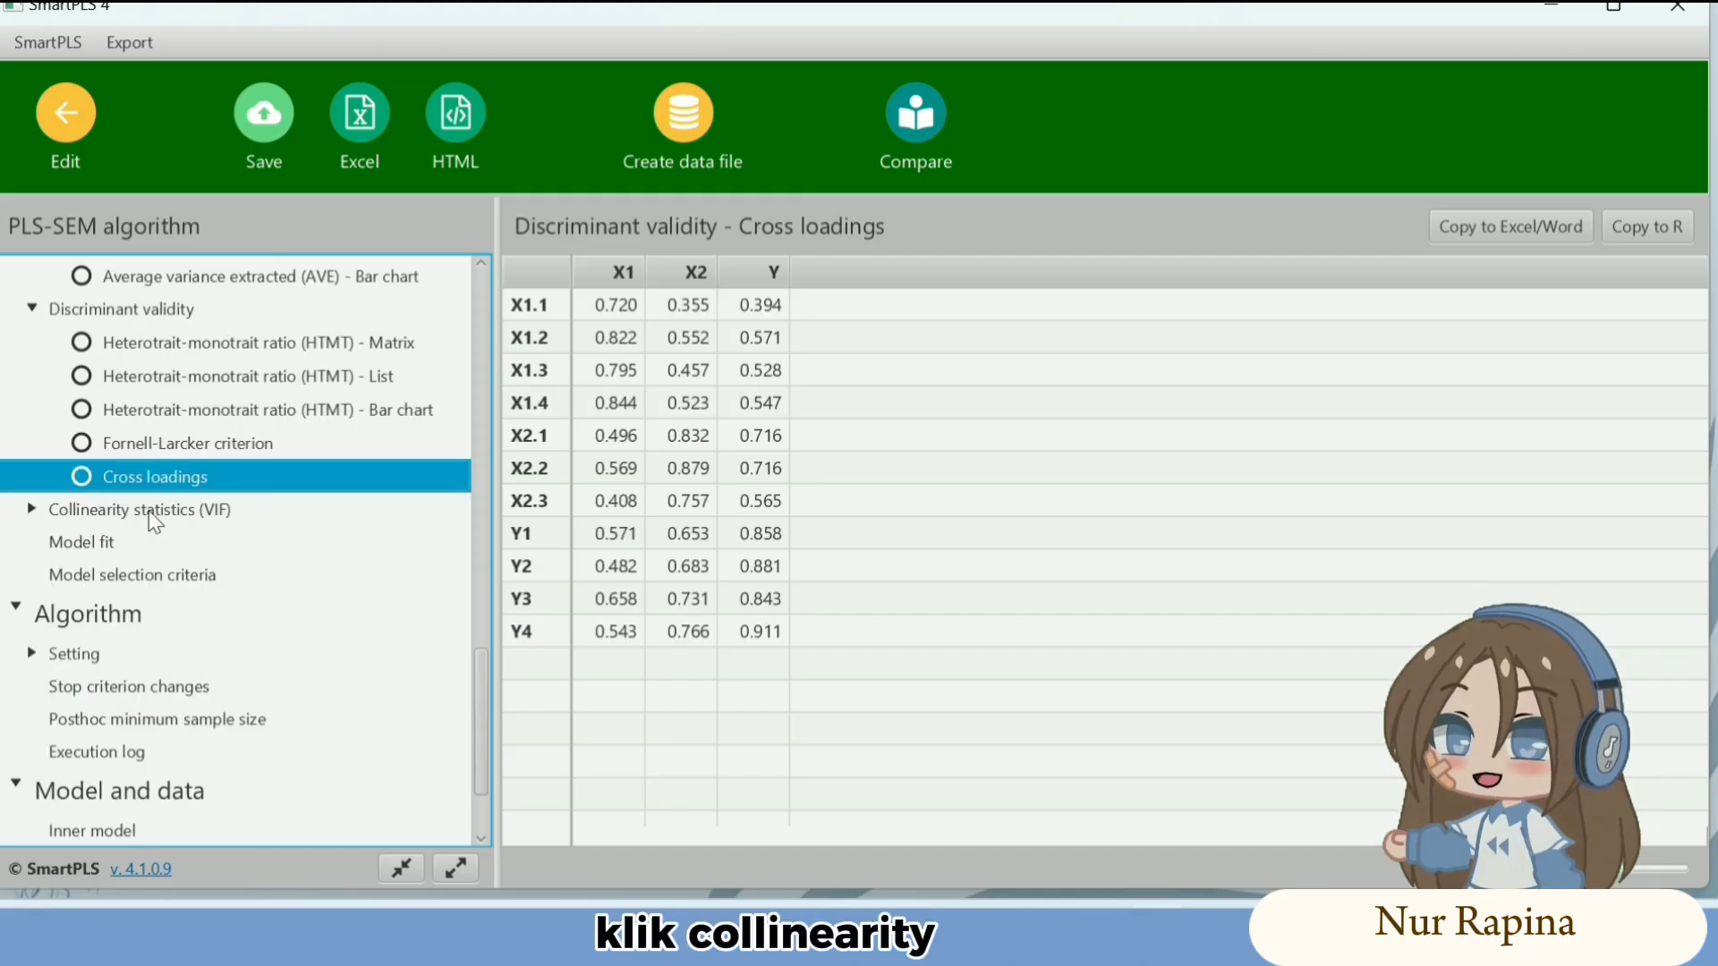
click(149, 510)
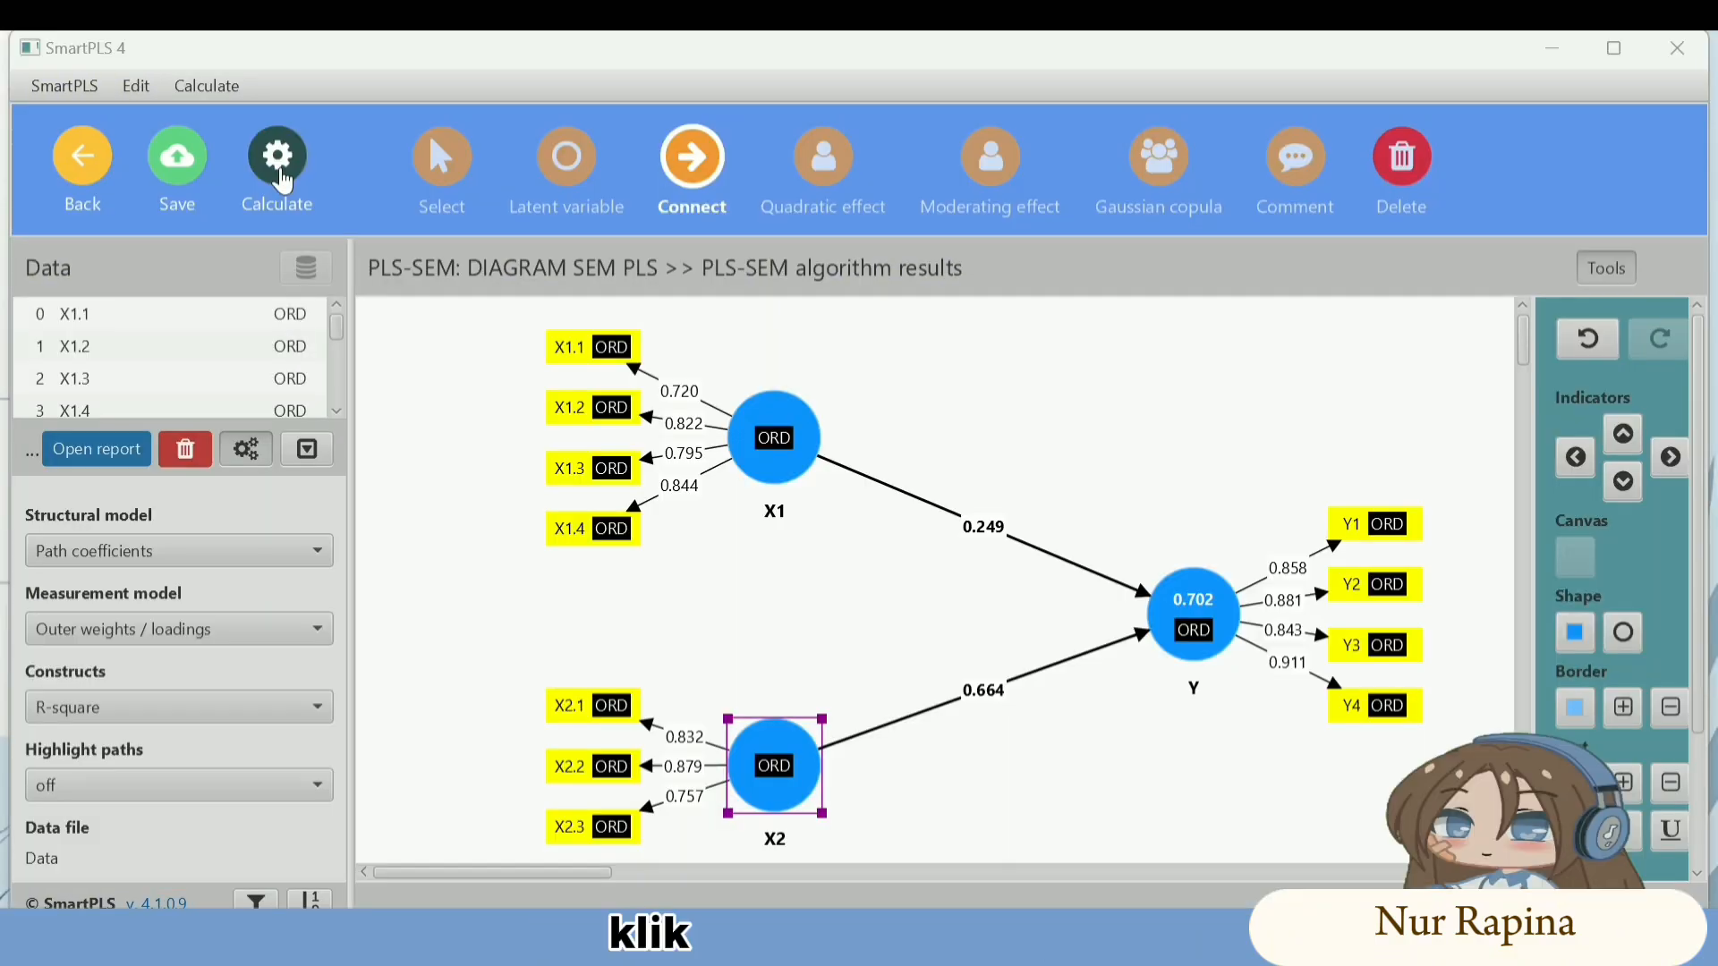
- Run bootstrapping on the model with 5000 subsamples, percentile bootstrap intervals, a two-tailed test, 0.05 significance level and fixed seed
click(281, 179)
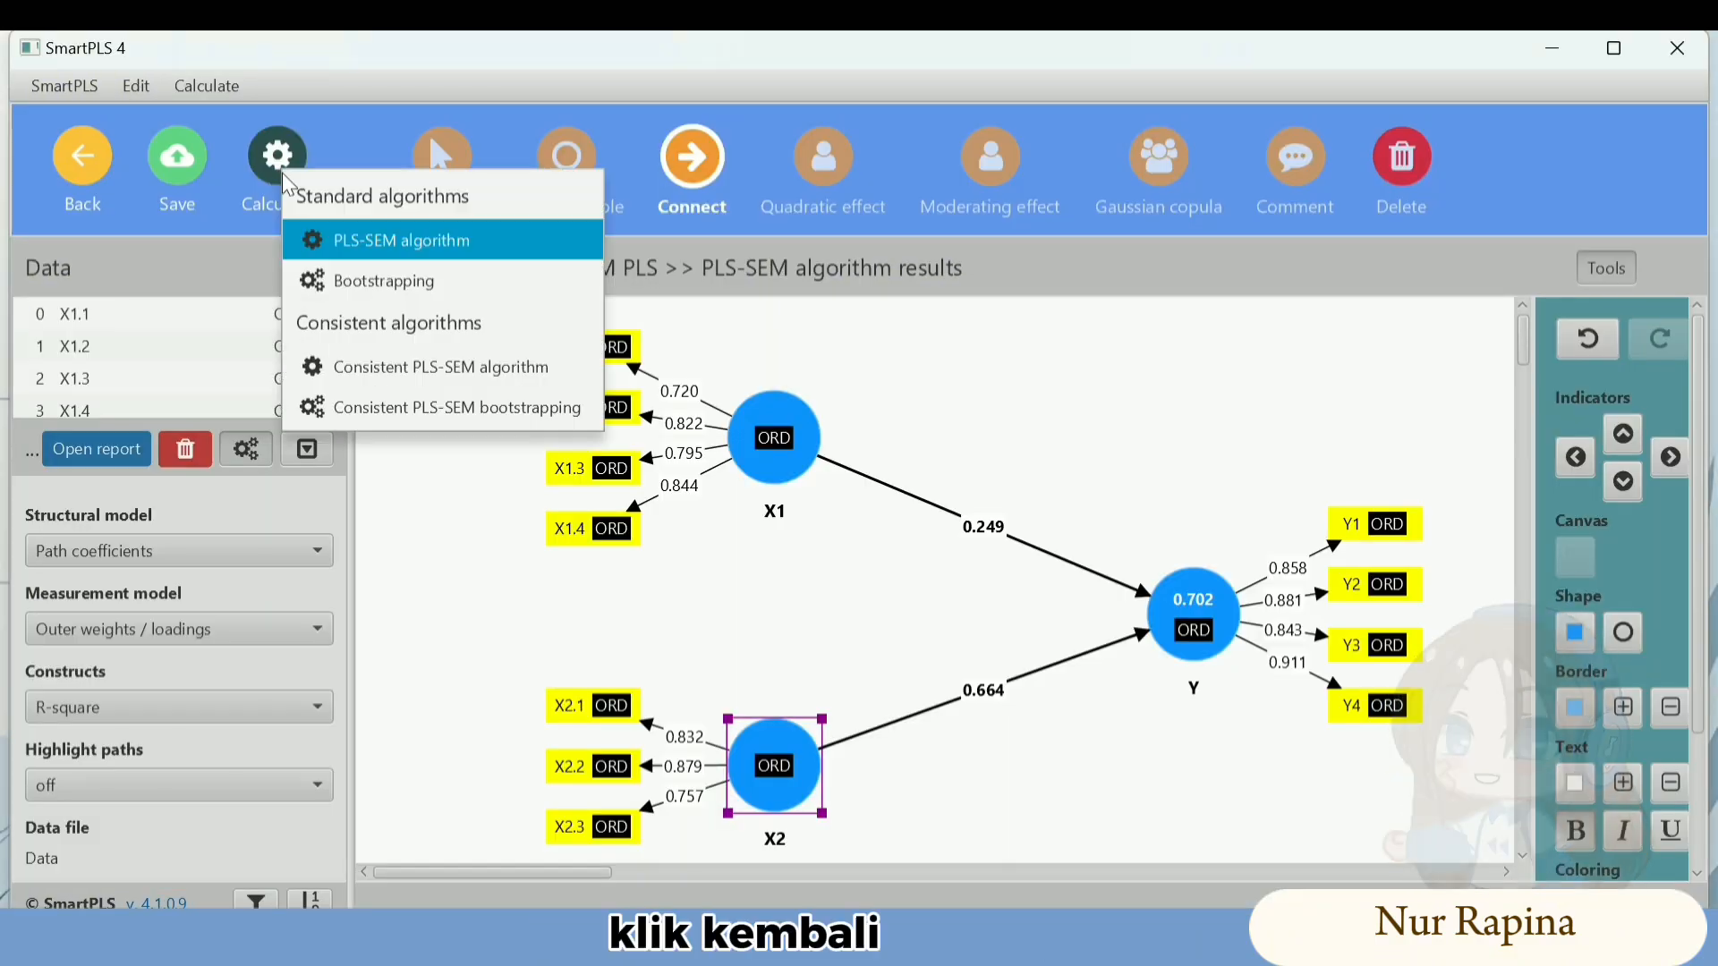
click(371, 280)
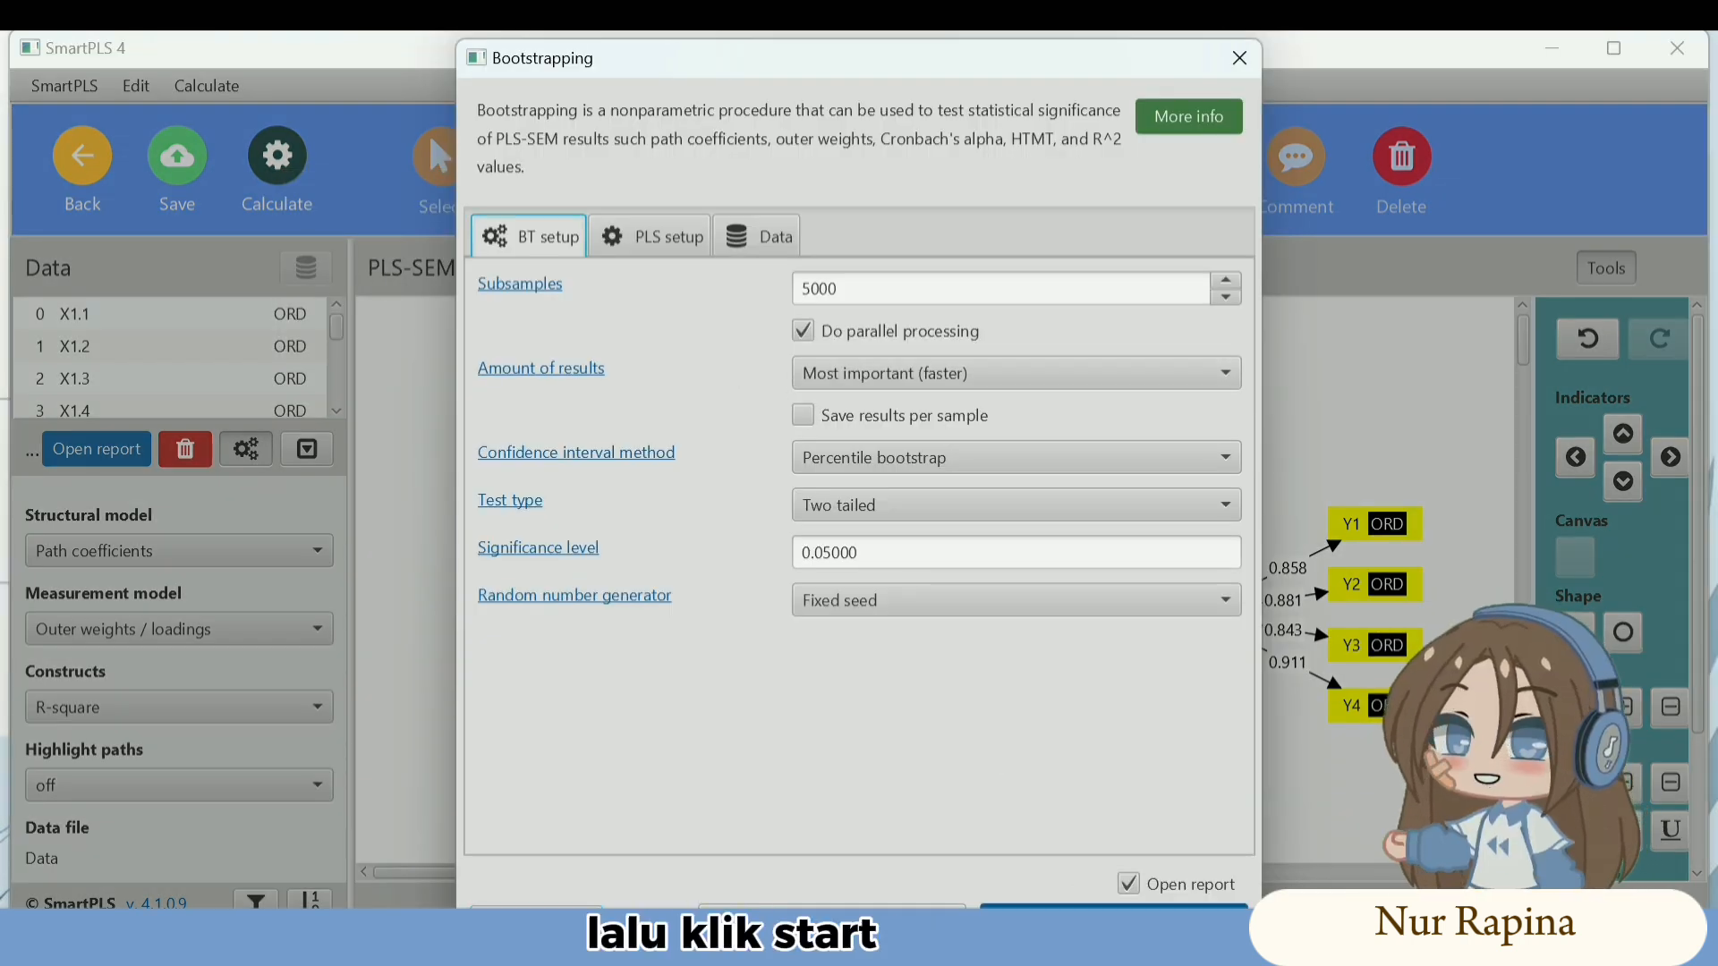
click(1088, 918)
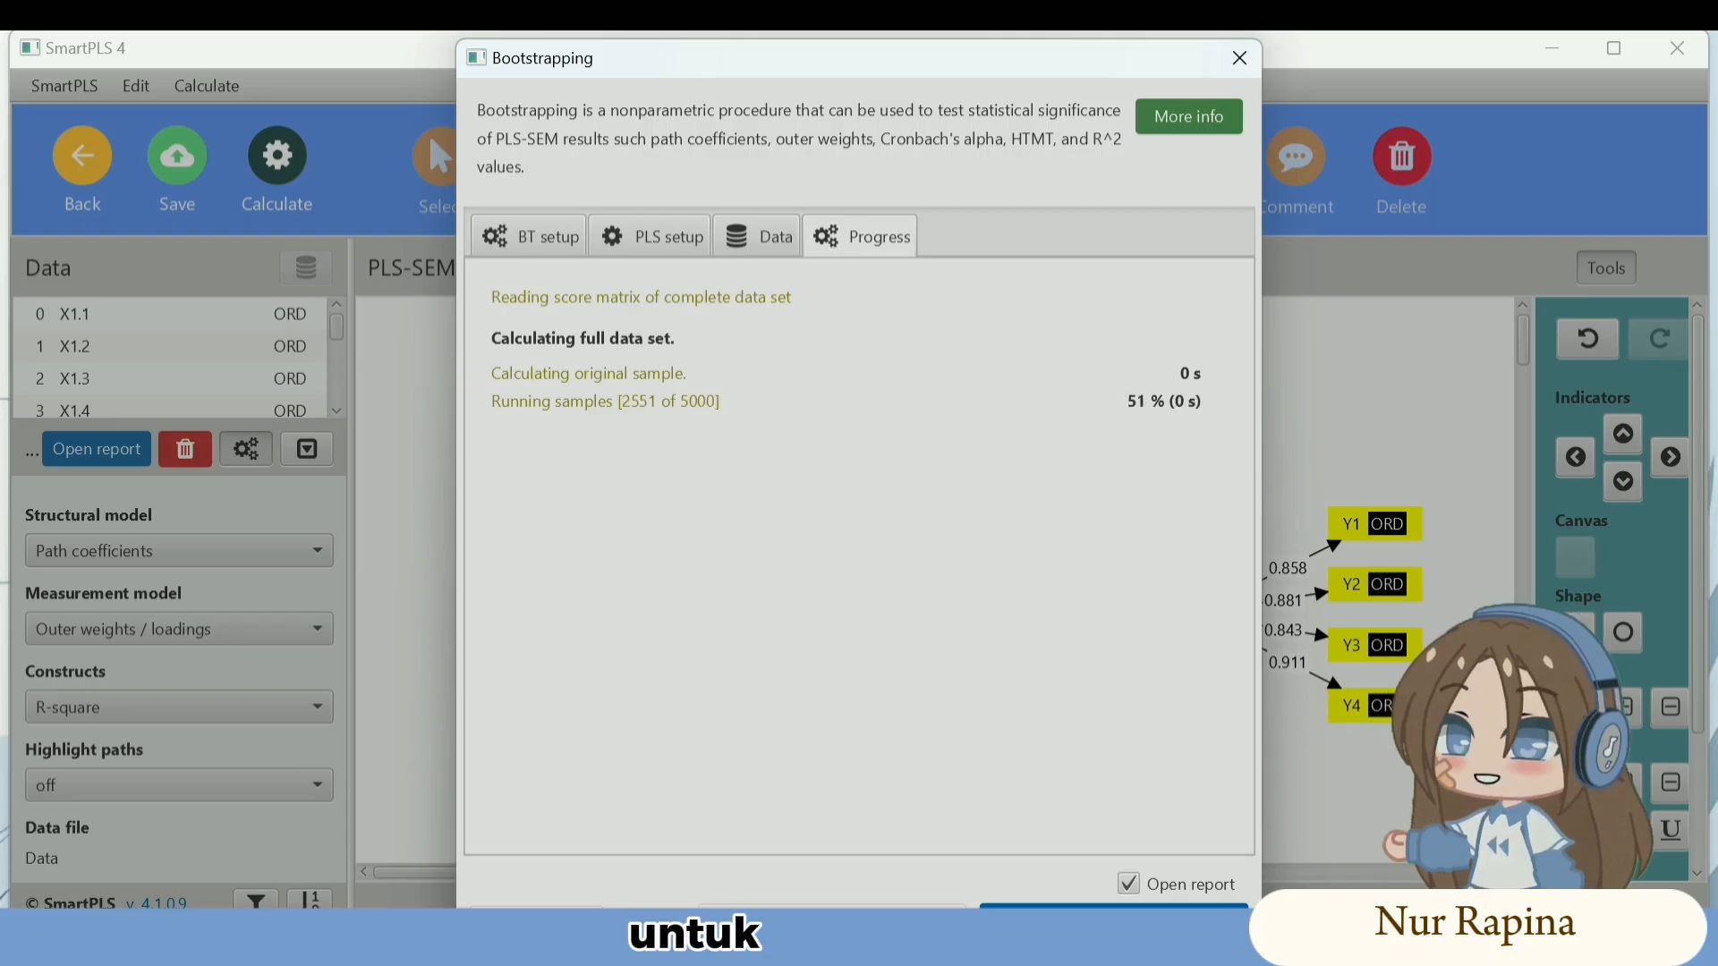